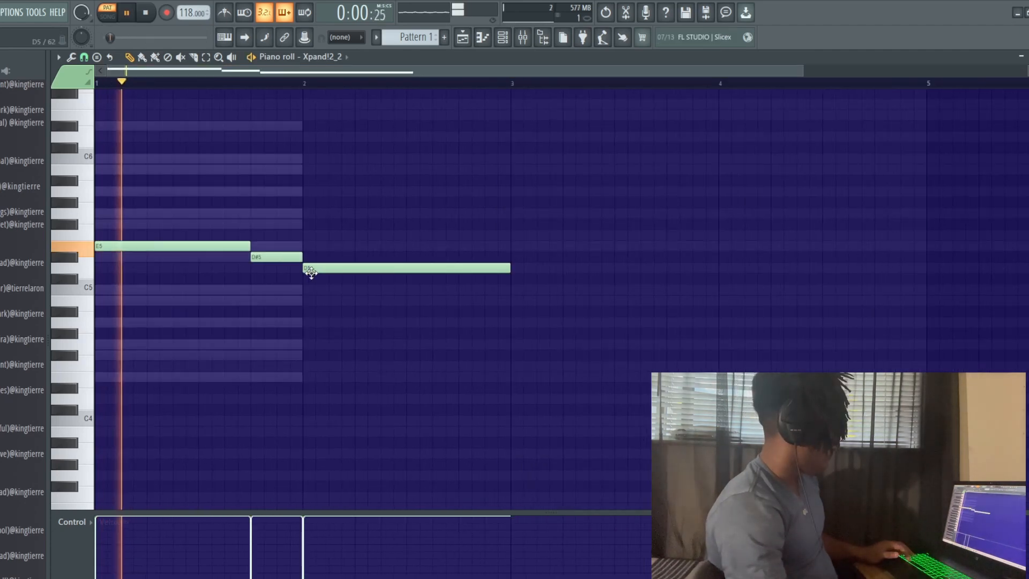
- Lower the third note of the melody to C5 and the second note to B4
left_click_drag(311, 274, 311, 296)
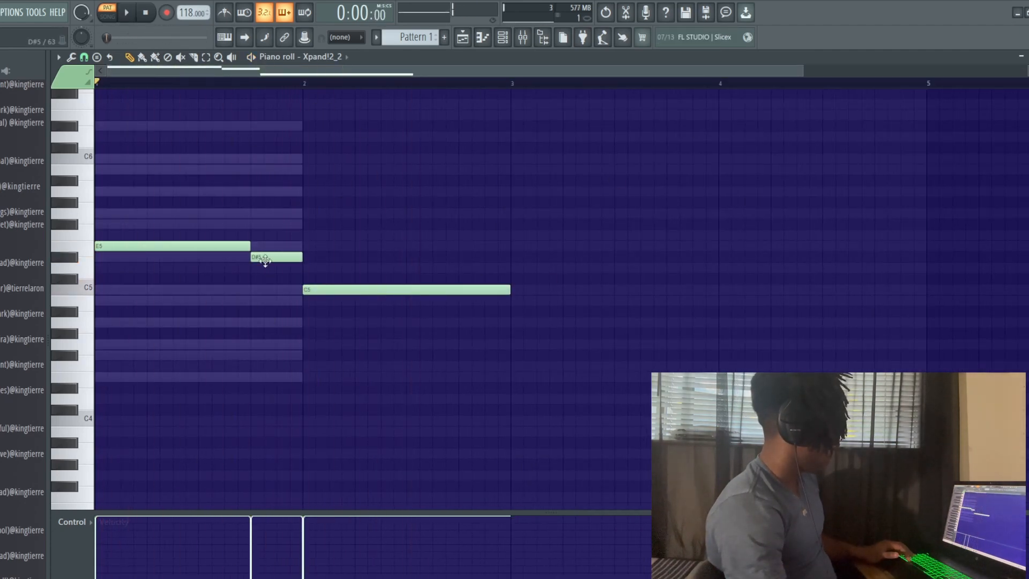
left_click_drag(264, 258, 262, 301)
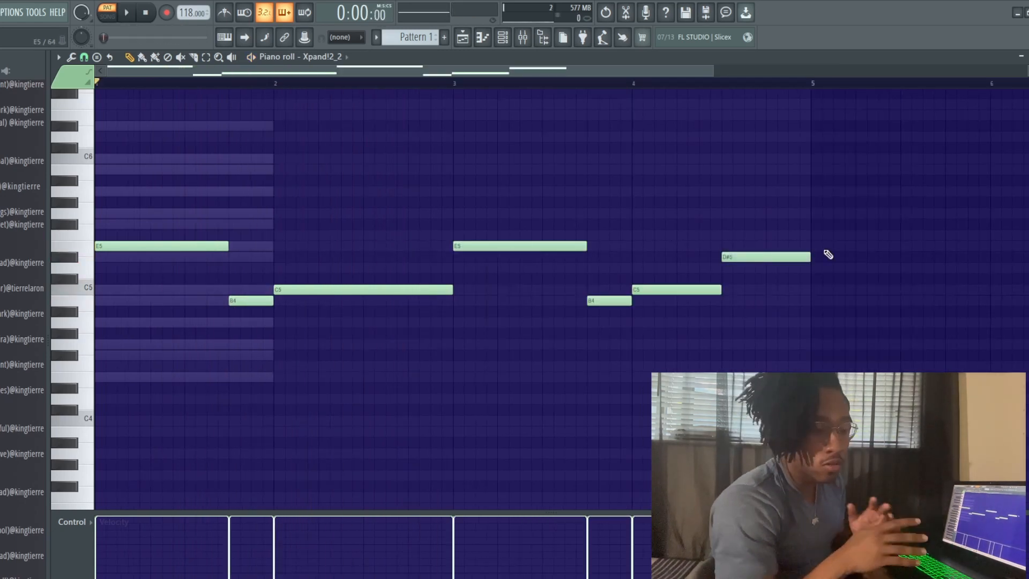
- Duplicate the entire four-bar melody, align the copy with the original, transpose it down one octave and play the result
key("ctrl+b")
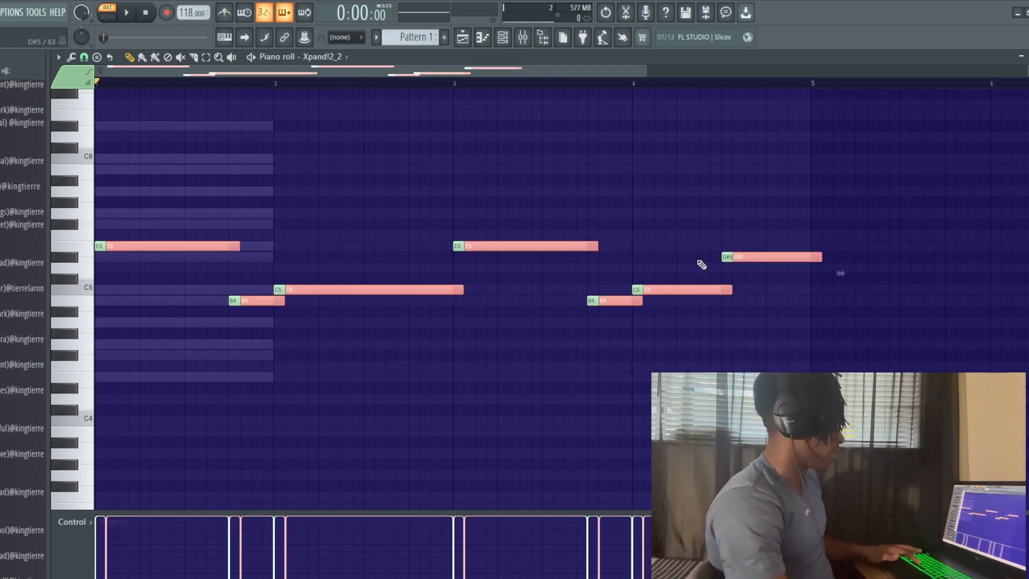
key("Left")
key("ctrl+Down")
key("space")
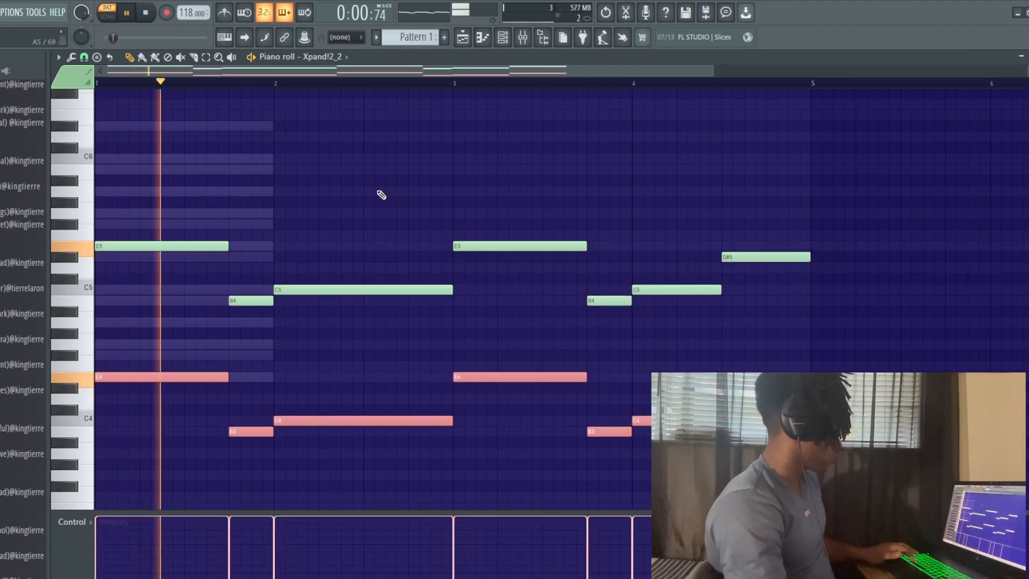
- Reduce the velocity of the lower-octave notes while listening to the pattern
key("ctrl+d")
left_click_drag(145, 355, 756, 471)
scroll(528, 373, "down", 5)
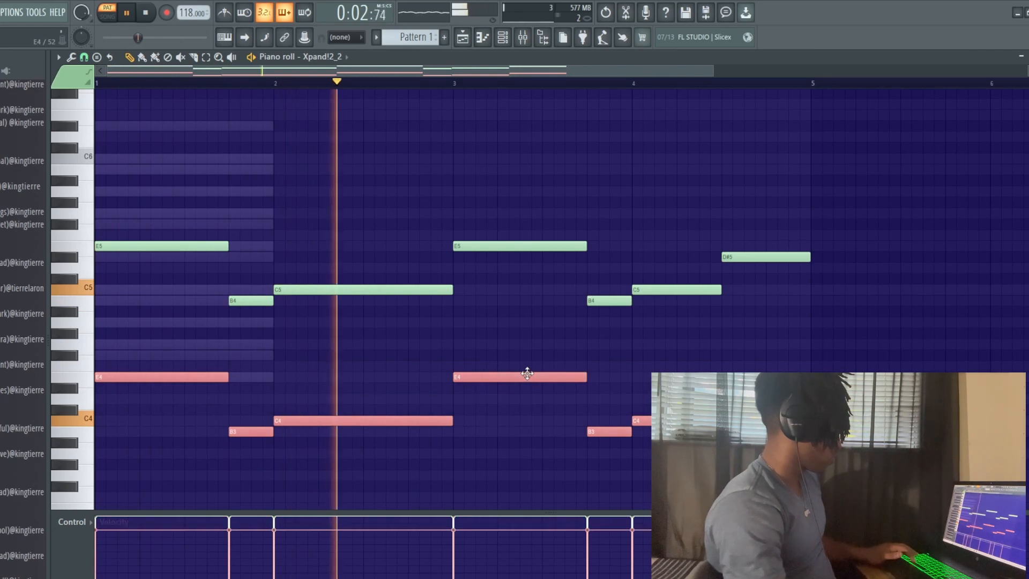
key("ctrl+d")
scroll(481, 351, "up", 3)
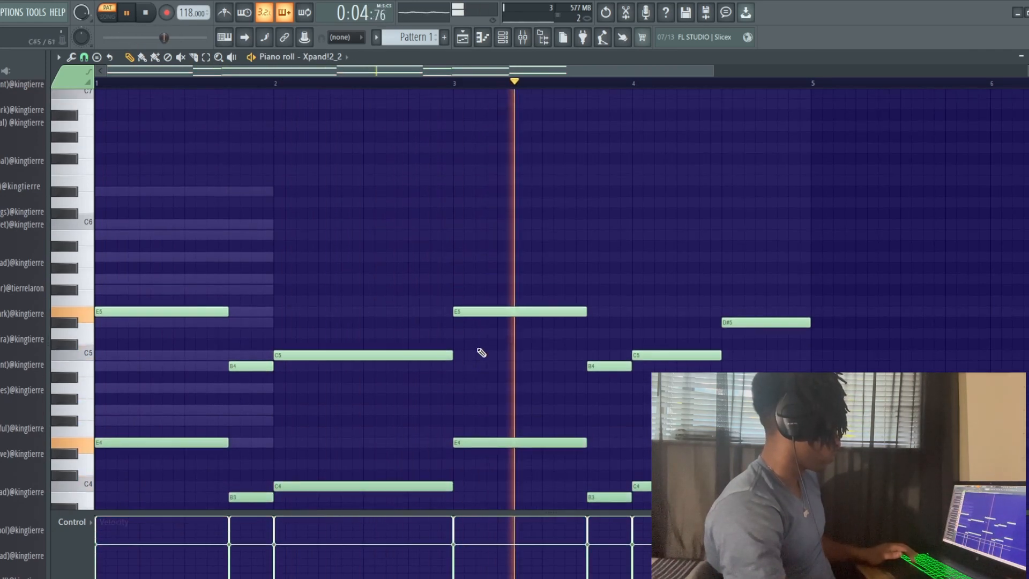
scroll(632, 99, "up", 1)
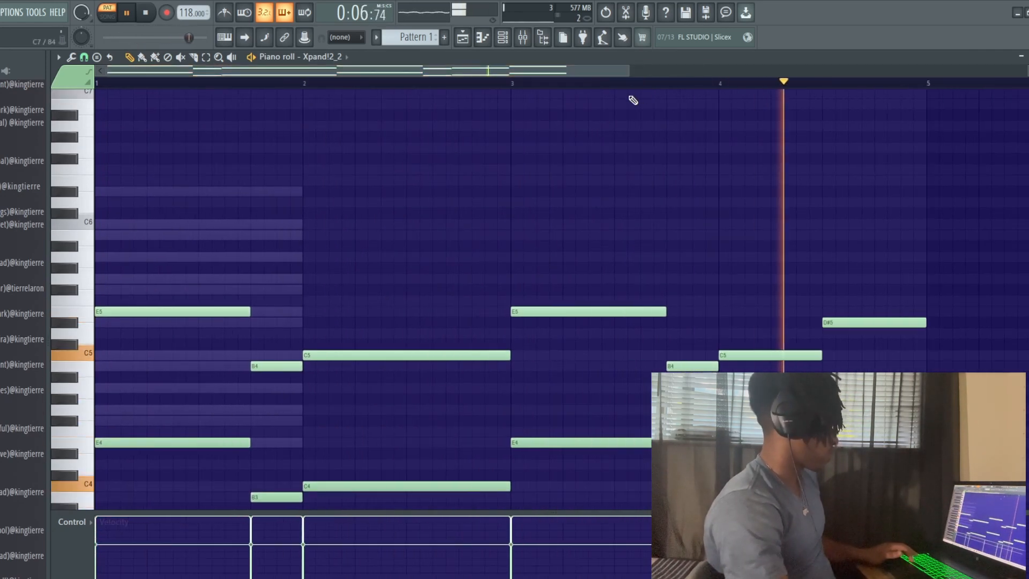
key("space")
- Add an upper melody in bar 1 with short B5 and C6 notes followed by longer F#5 and G5 notes
left_click_drag(630, 72, 523, 72)
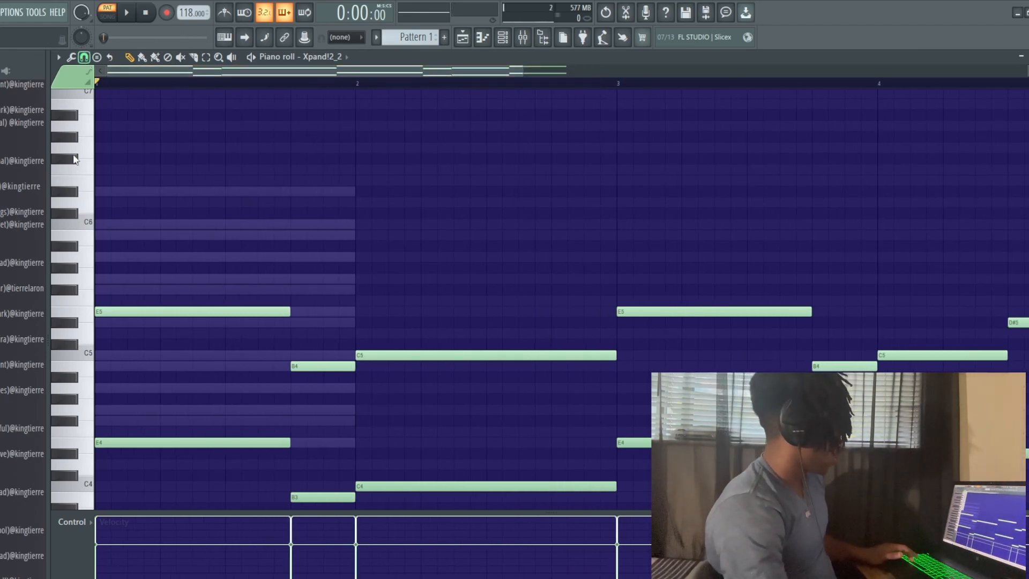
left_click_drag(519, 74, 457, 84)
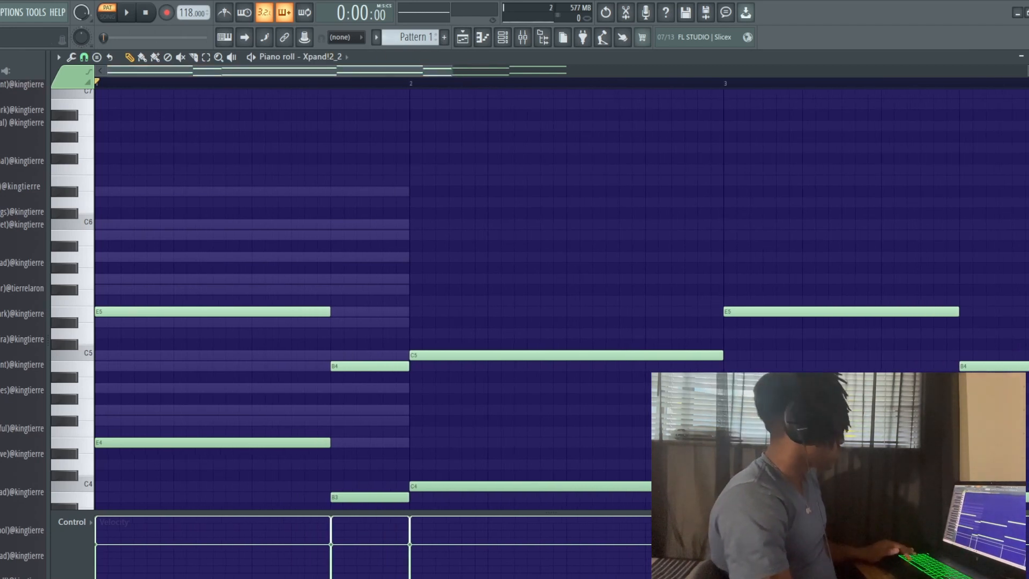
left_click(184, 257)
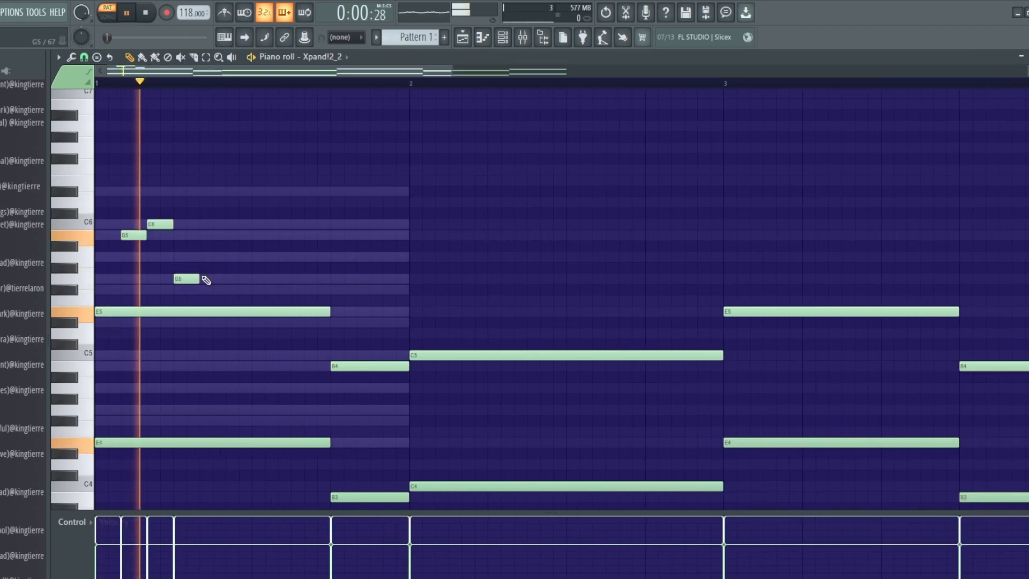
left_click_drag(201, 278, 226, 279)
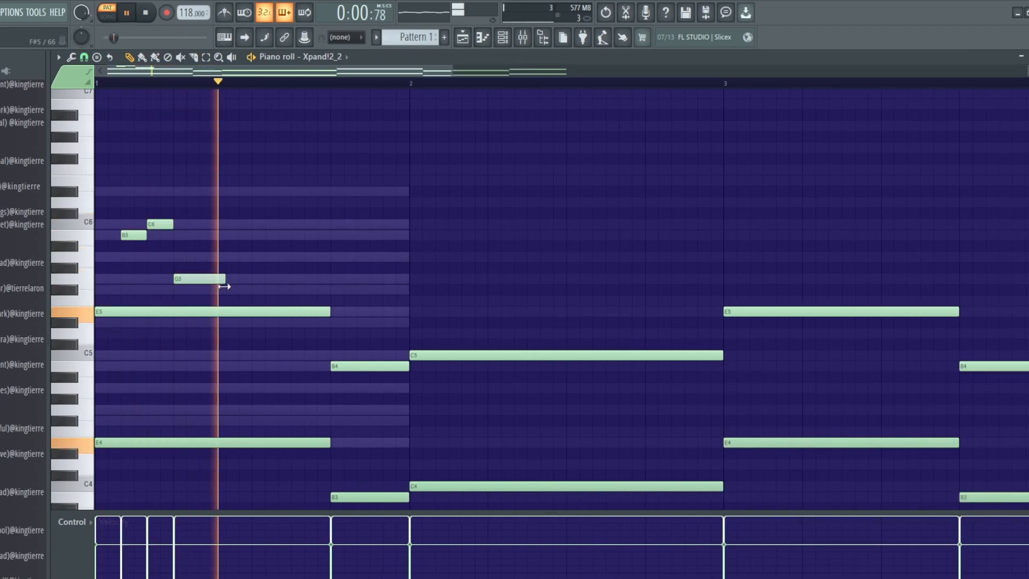
key("space")
left_click(231, 279)
key("space")
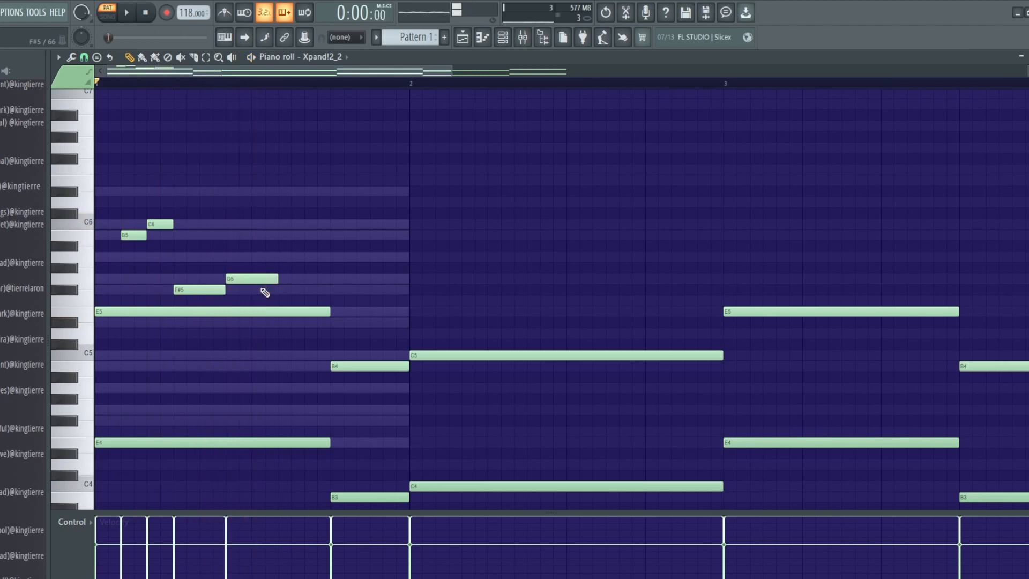
key("space")
key("space")
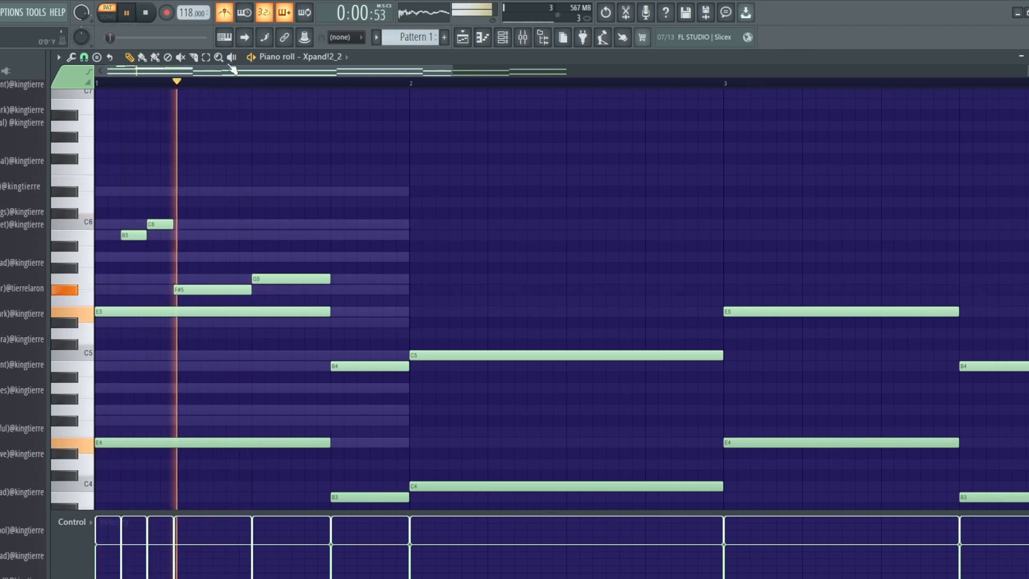
- Turn off the metronome and fill the last beat of bar 1 with short repeated A5 notes
left_click(225, 16)
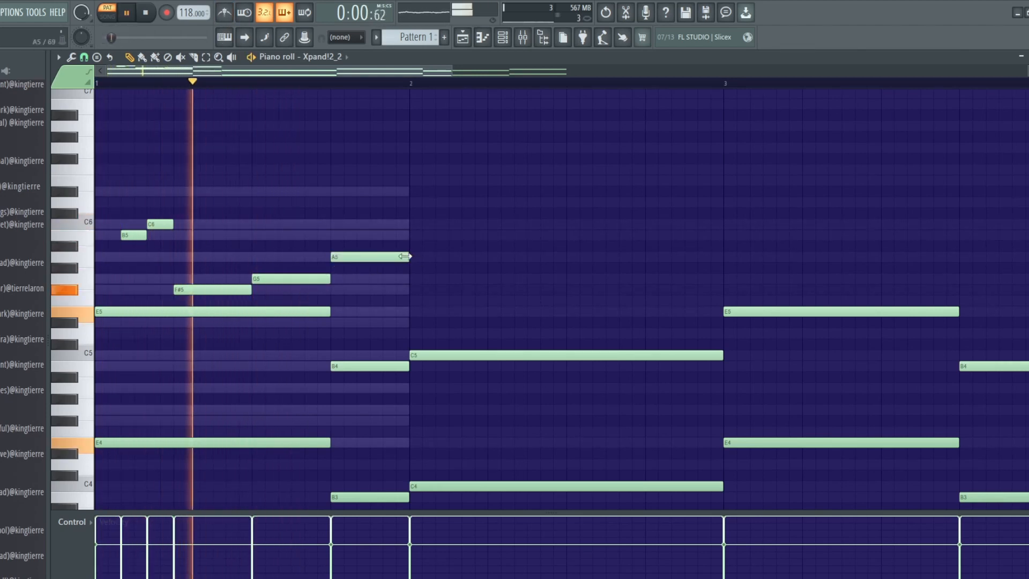
left_click_drag(409, 257, 356, 258)
left_click(370, 257)
key("space")
key("space")
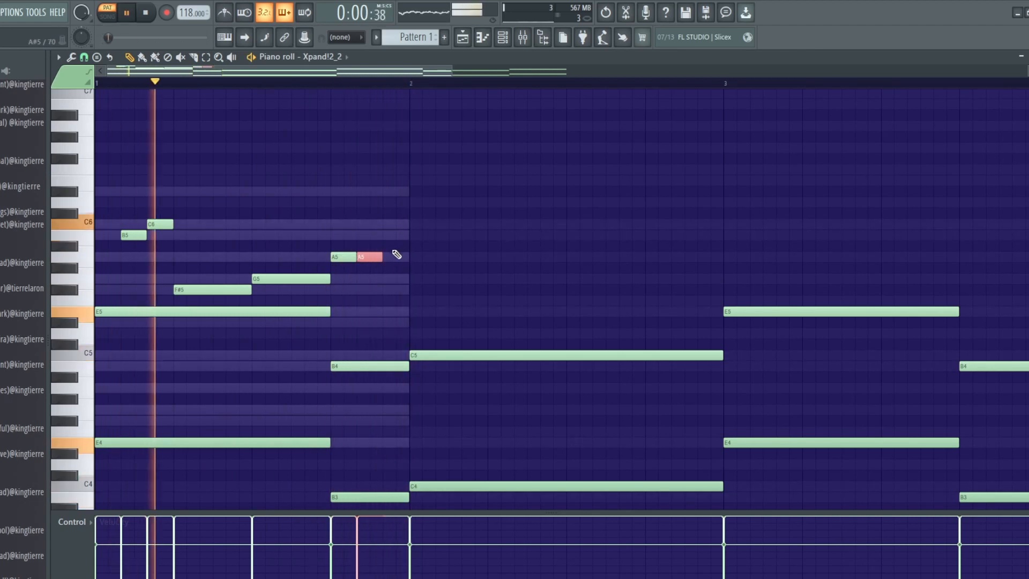
left_click(396, 257)
- Begin the upper melody in bar 2 with short F#5, B5, C6 and F#5 notes, checking by playback
left_click(424, 290)
left_click(450, 235)
key("space")
left_click(465, 224)
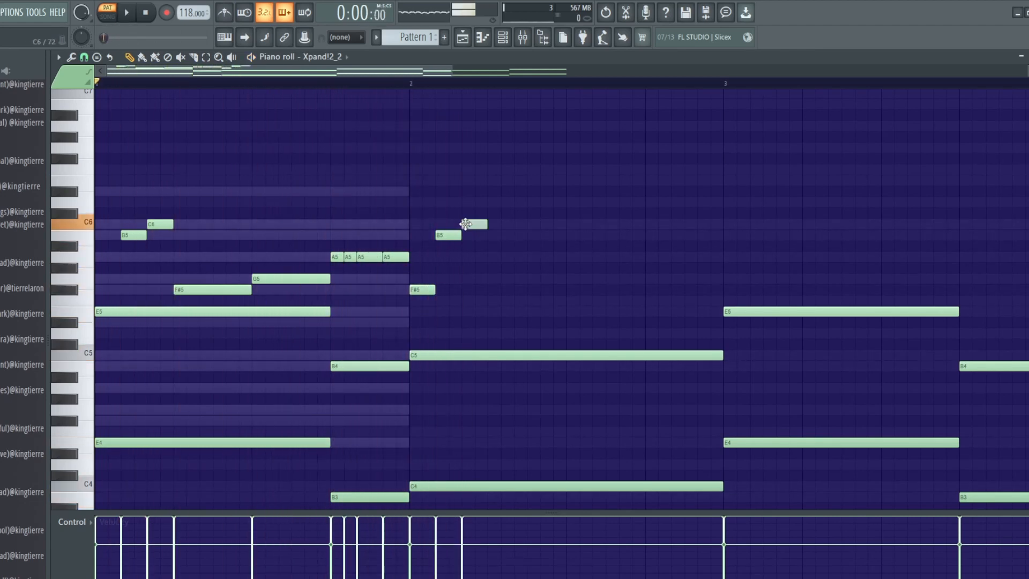
key("space")
key("space")
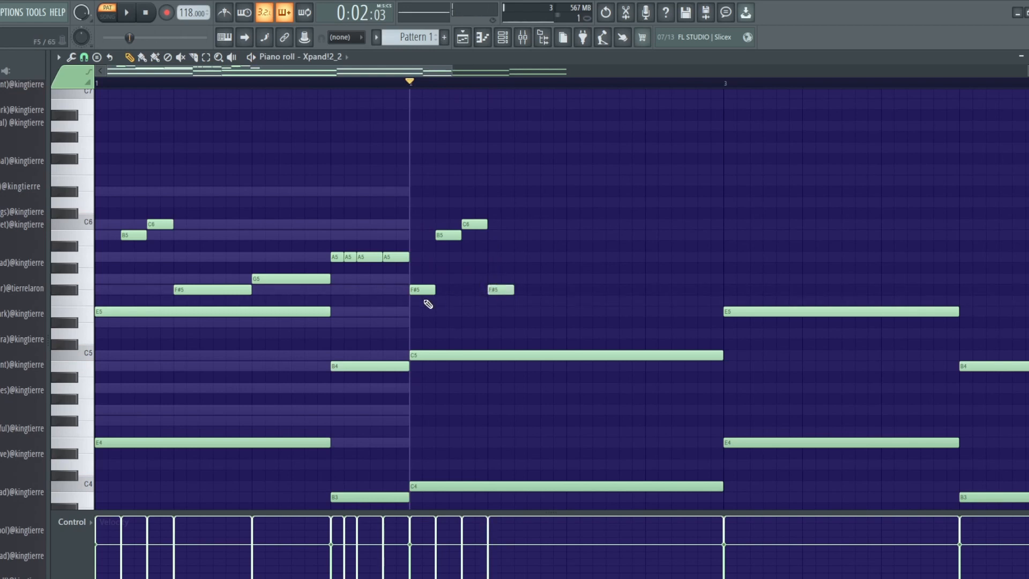
- Complete bar 2's upper melody with G5 as its first note, longer F#5 and G5 notes, three short A5 notes and a final G5
scroll(652, 304, "down", 2)
scroll(677, 303, "up", 1)
key("space")
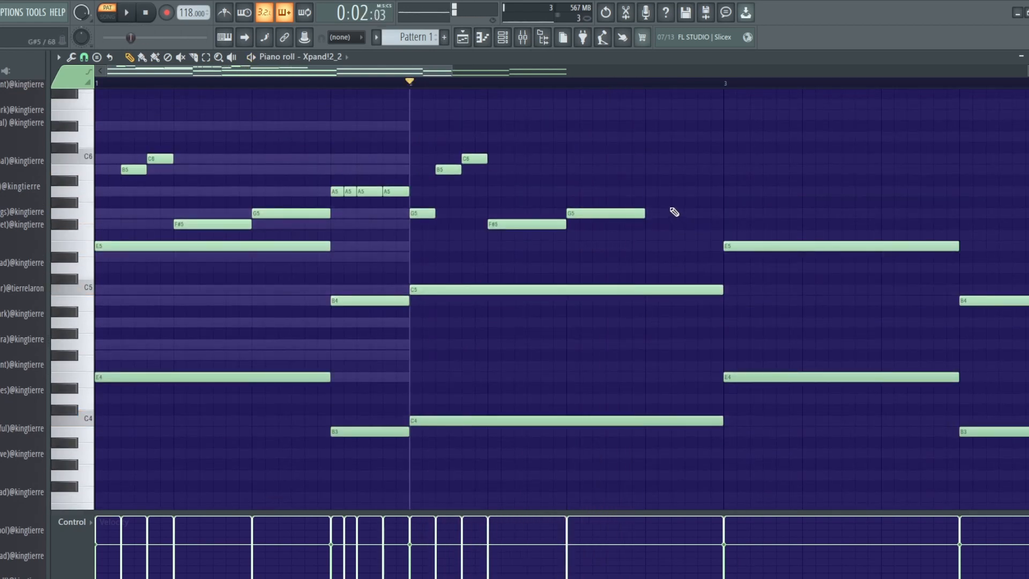
left_click_drag(684, 195, 697, 192)
key("space")
left_click(704, 213)
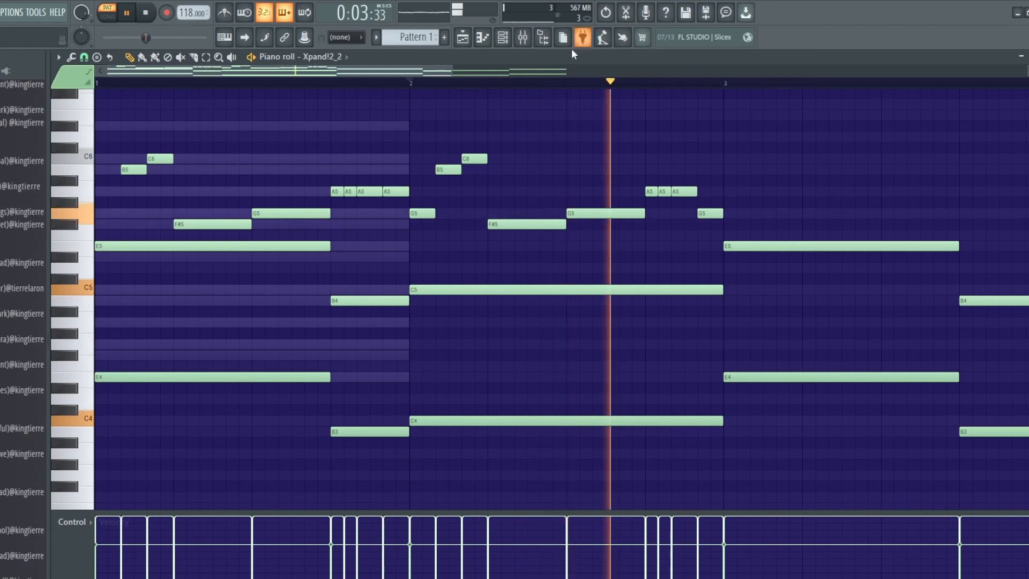
- Copy the upper melody from bars 1–2 into bars 3–4 and add a rising run of D#6, short E6 and F#6 notes ending bar 4
left_click_drag(449, 71, 477, 81)
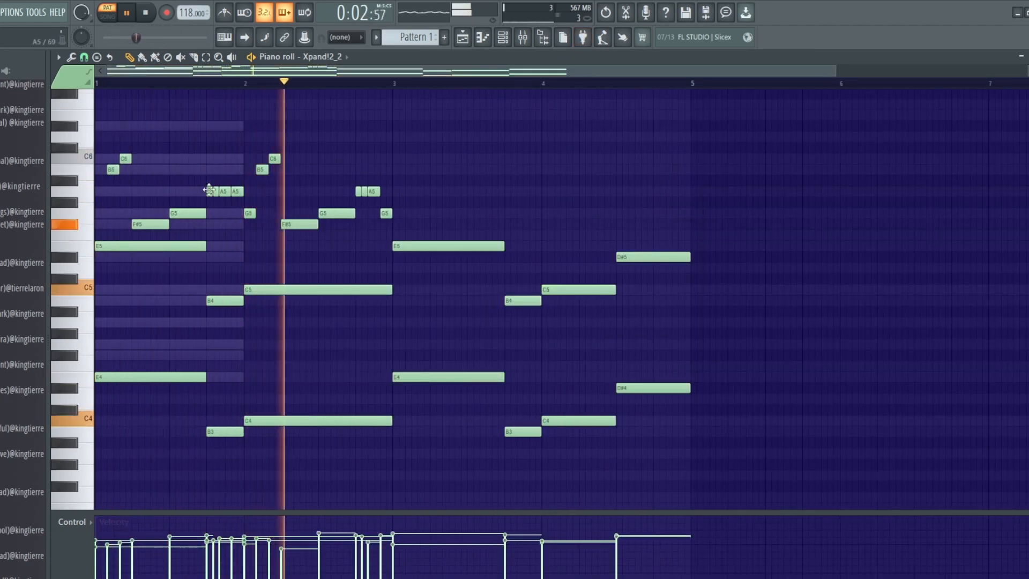
left_click_drag(102, 146, 415, 231)
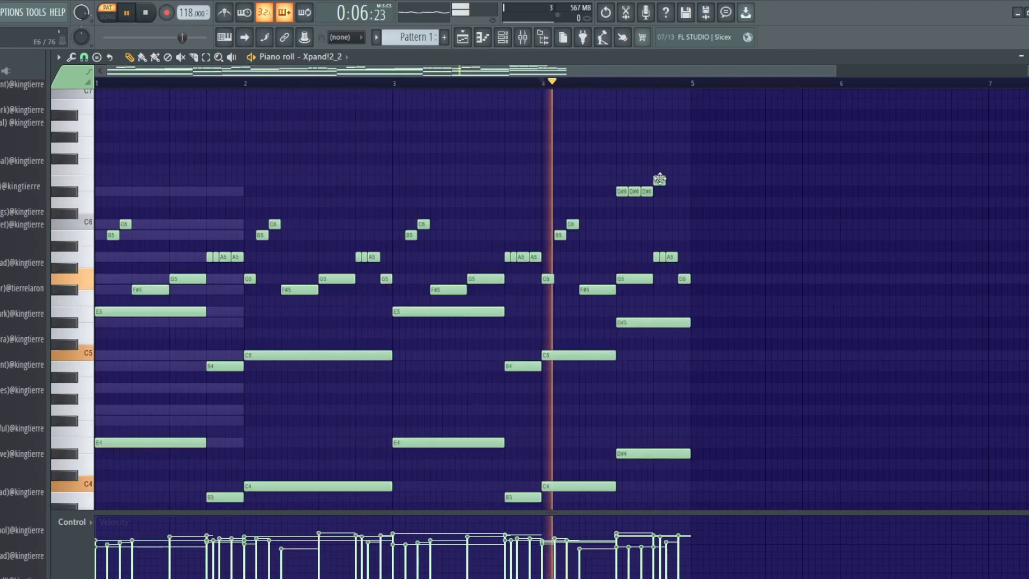
left_click_drag(650, 166, 694, 193)
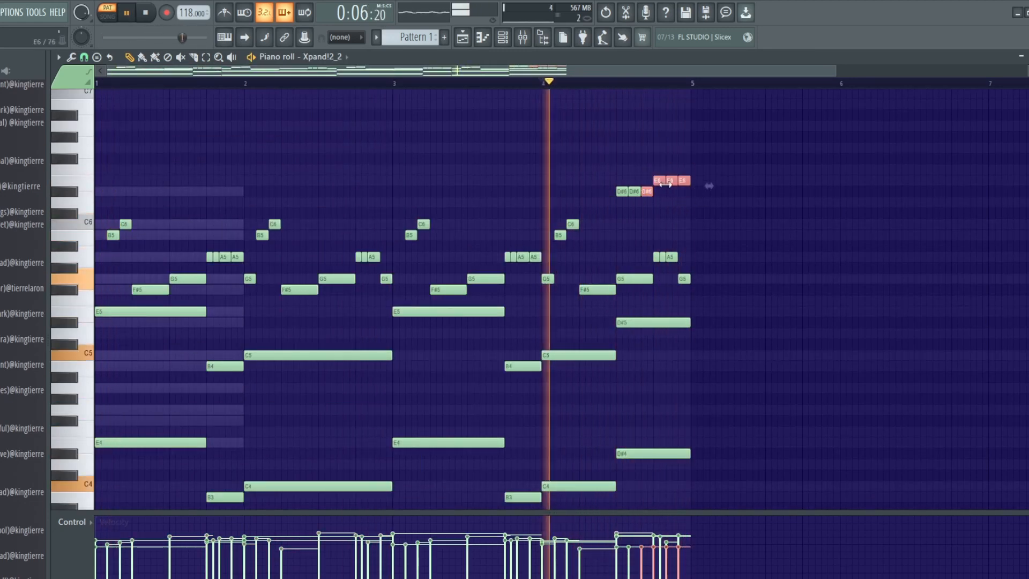
left_click(660, 182)
left_click_drag(664, 182, 659, 182)
left_click(663, 181)
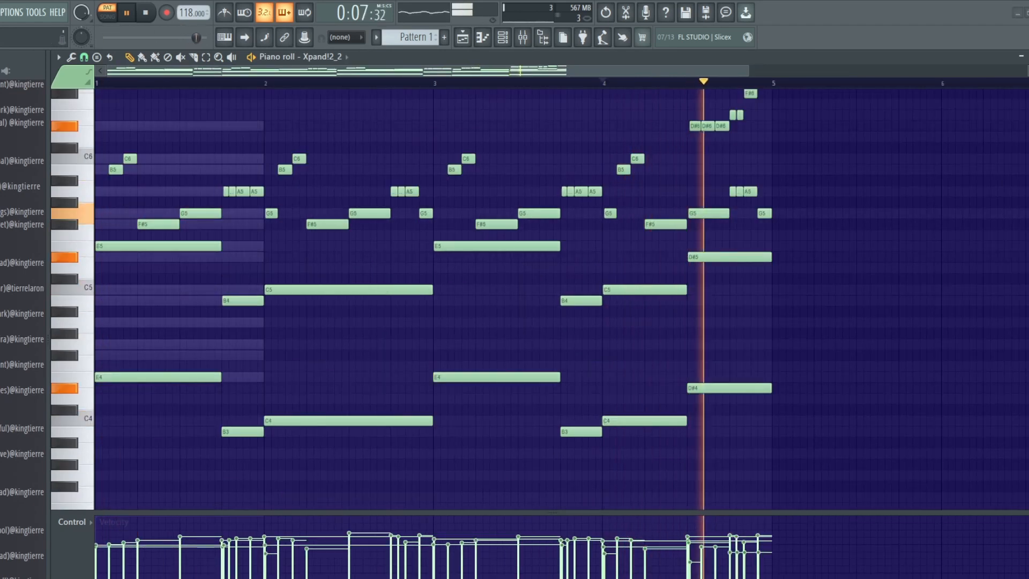
key("space")
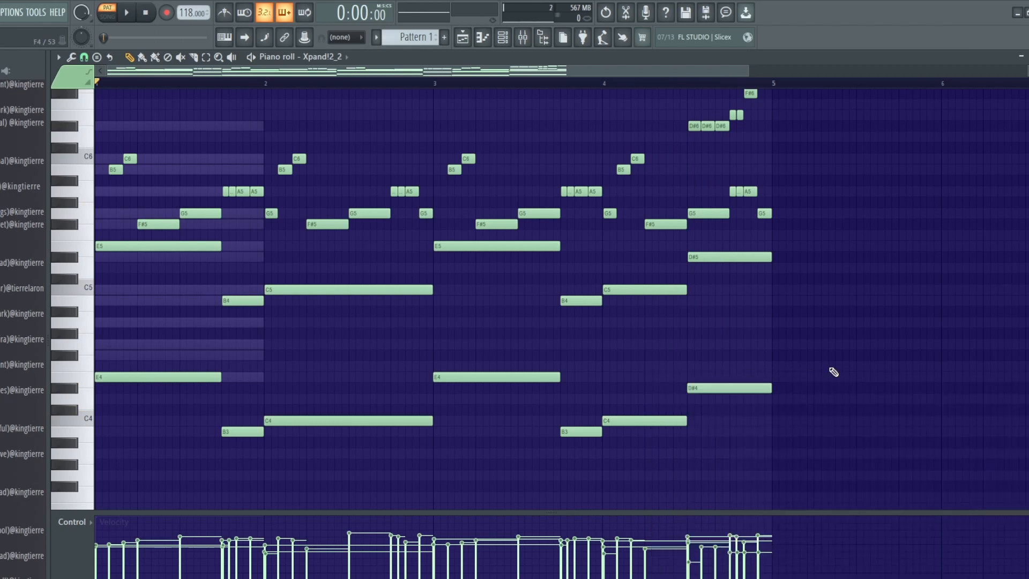
- Transpose all notes of the pattern down one semitone and listen to it
key("Down")
key("space")
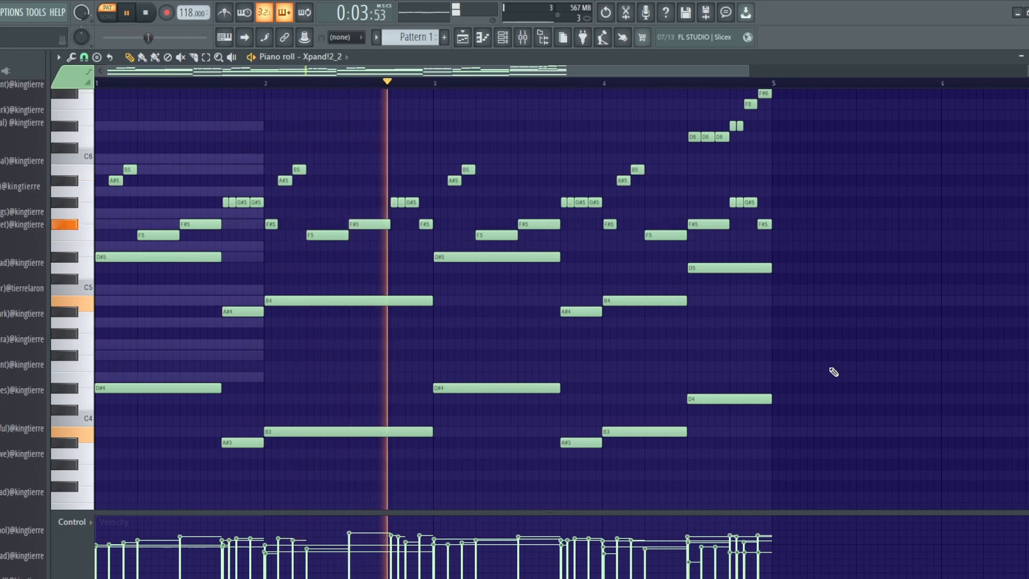
scroll(834, 365, "up", 3)
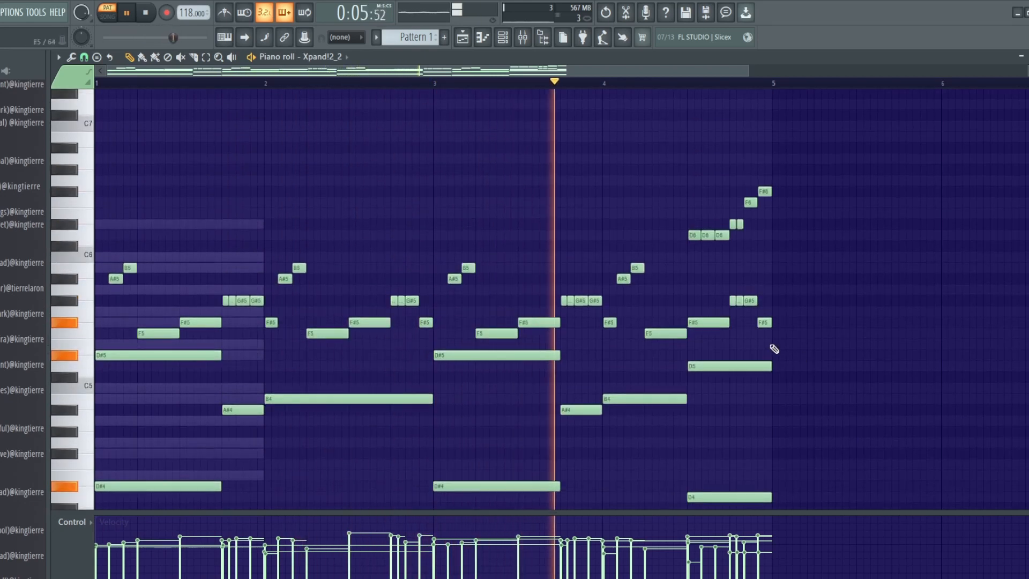
key("space")
- Transpose the whole pattern down a further semitone, to D, and play it back
key("shift+Down")
key("space")
scroll(539, 338, "down", 5)
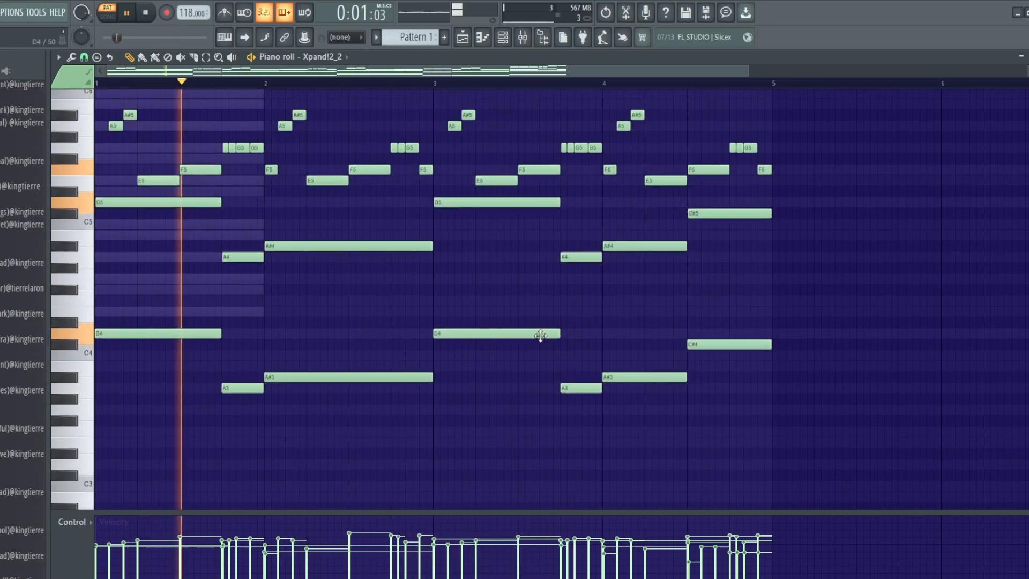
scroll(329, 338, "up", 3)
scroll(333, 337, "down", 3)
scroll(359, 365, "up", 2)
scroll(397, 354, "up", 3)
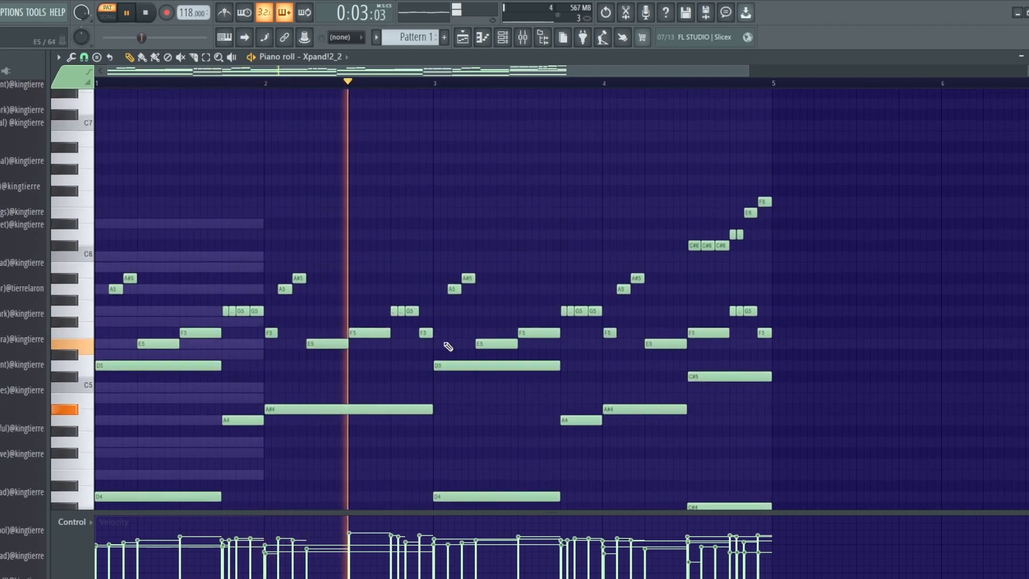
- Select all notes in bars 1–4 and duplicate them into bars 5–8
scroll(439, 333, "down", 2)
key("ctrl+a")
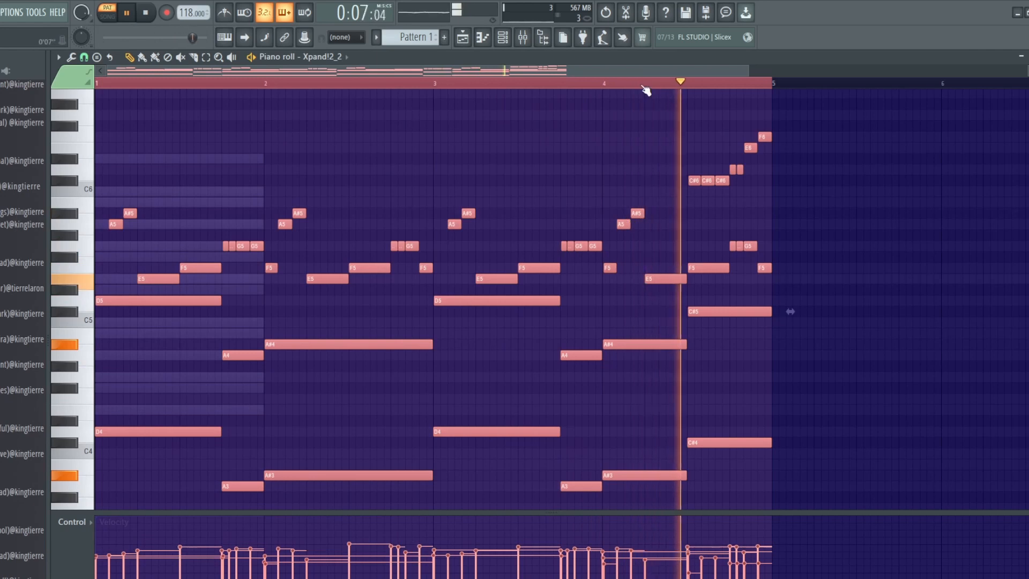
left_click(750, 108)
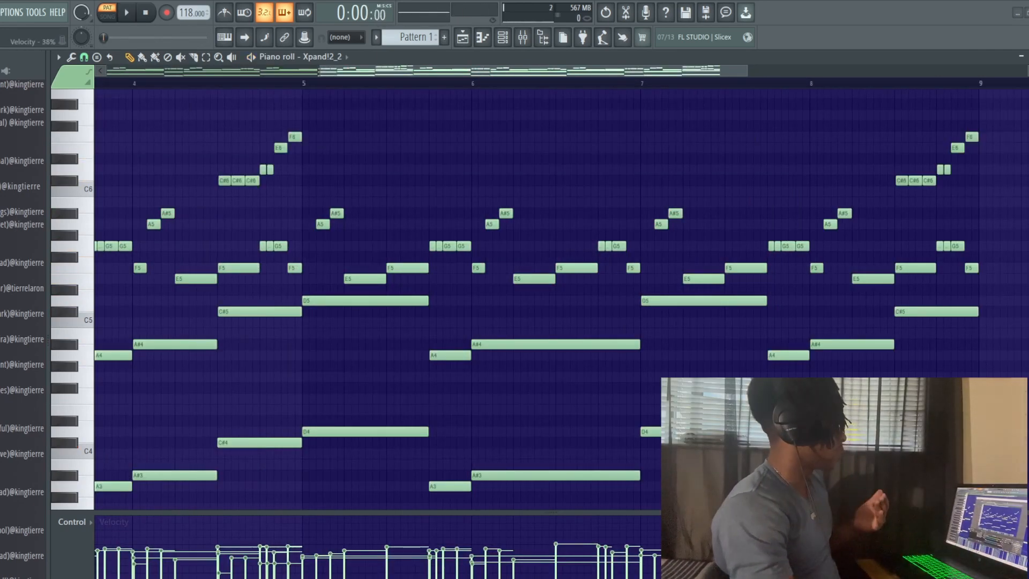
- Add a high melody of A6, G6, A#6, A6 and three G6 notes over bars 5–6, and duplicate it into bars 7–8
scroll(370, 155, "up", 4)
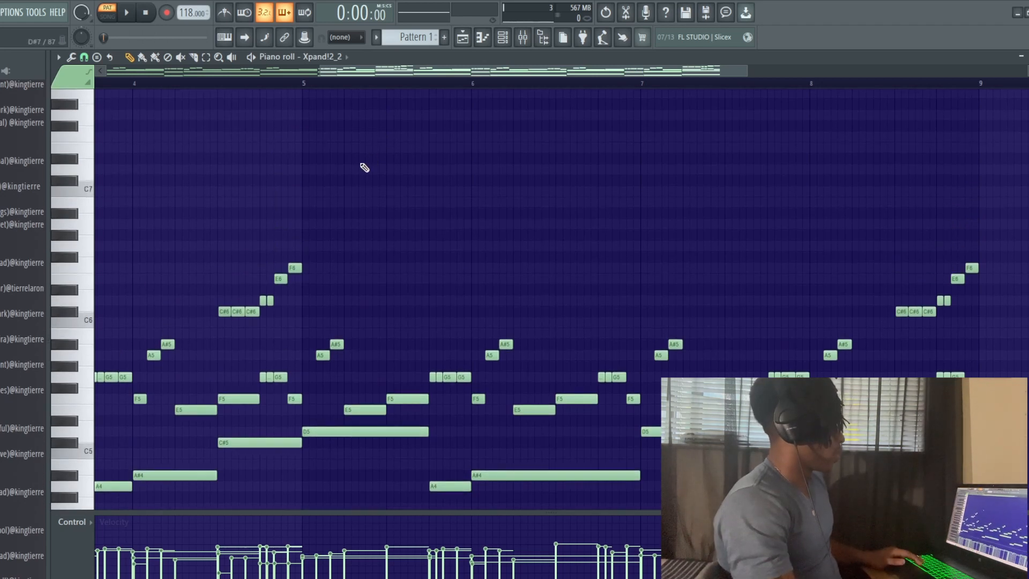
right_click(377, 224)
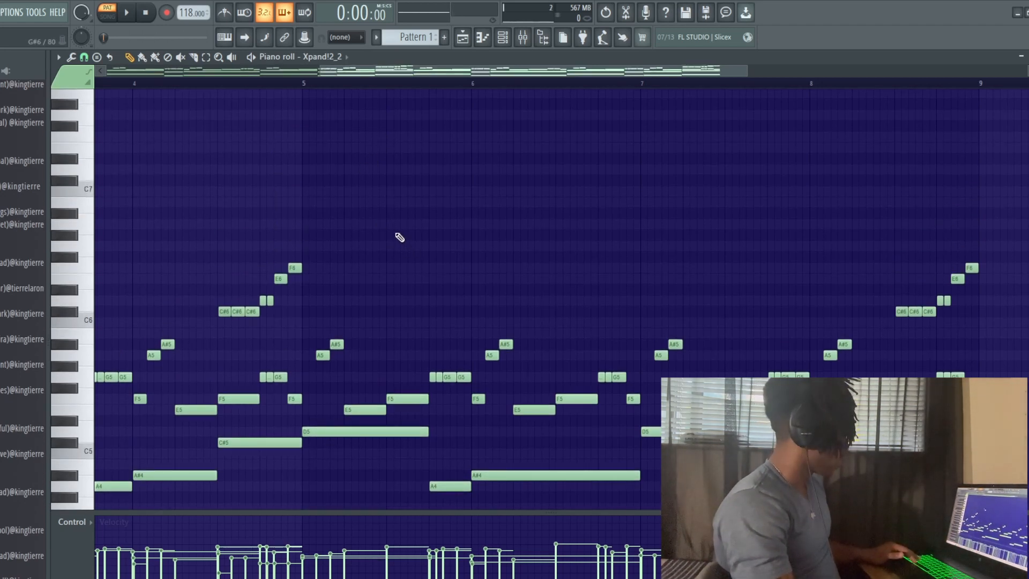
left_click(303, 83)
key("space")
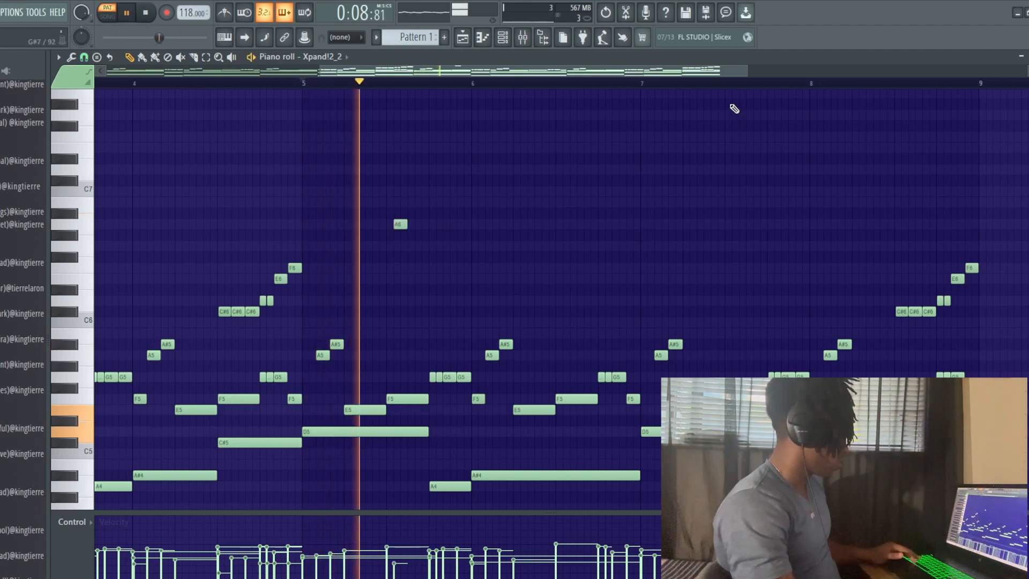
key("space")
left_click_drag(747, 71, 710, 71)
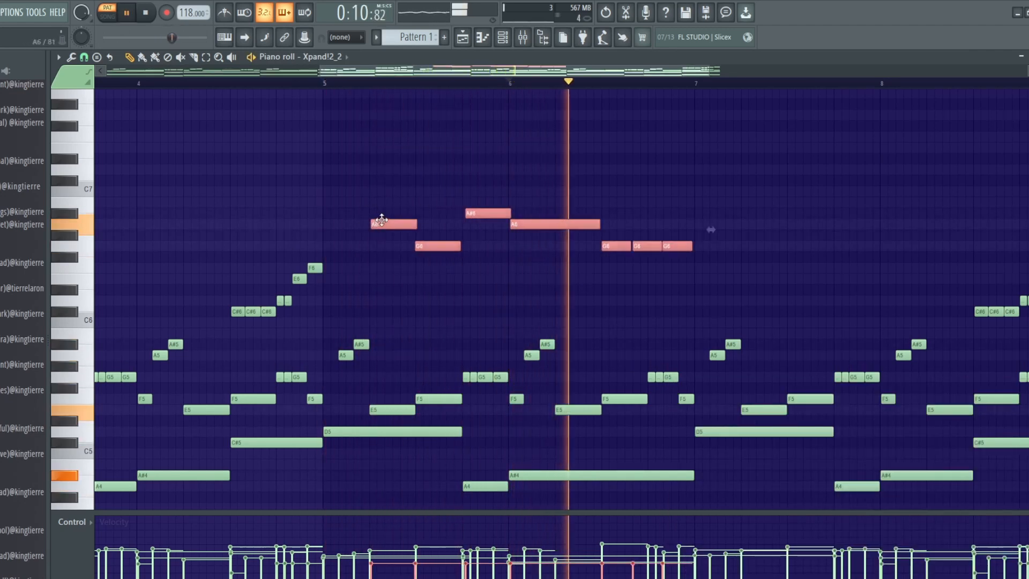
key("ctrl+b")
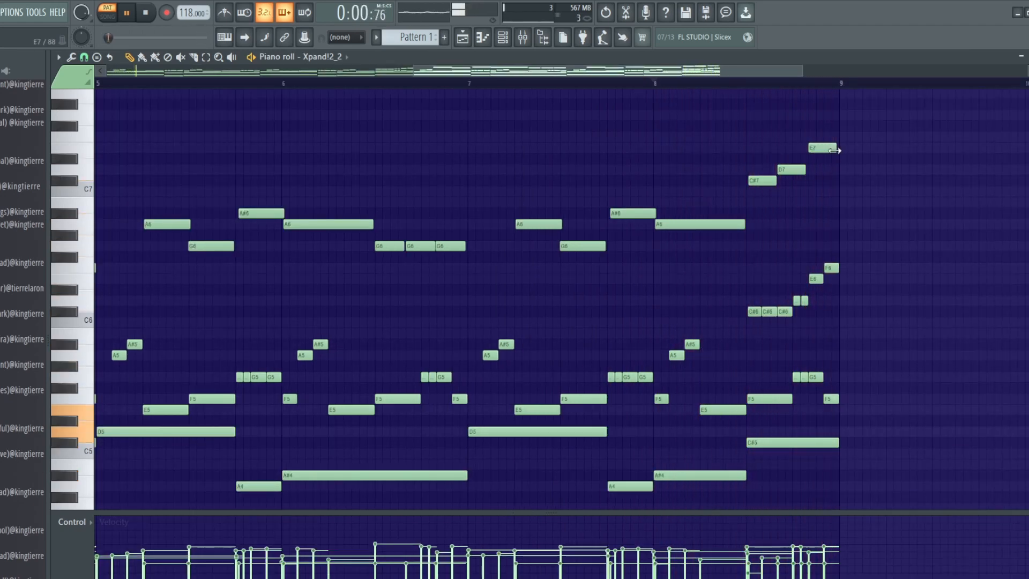
- Play back the full eight-bar pattern and route the Xpand!2_2 channel to mixer insert 1
left_click_drag(413, 71, 106, 72)
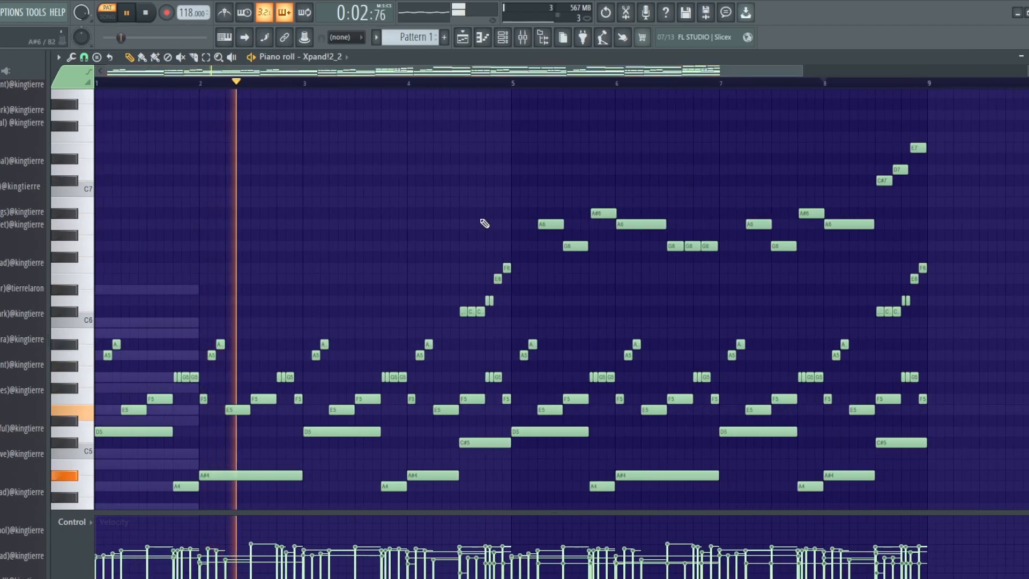
scroll(484, 222, "down", 2)
left_click(505, 38)
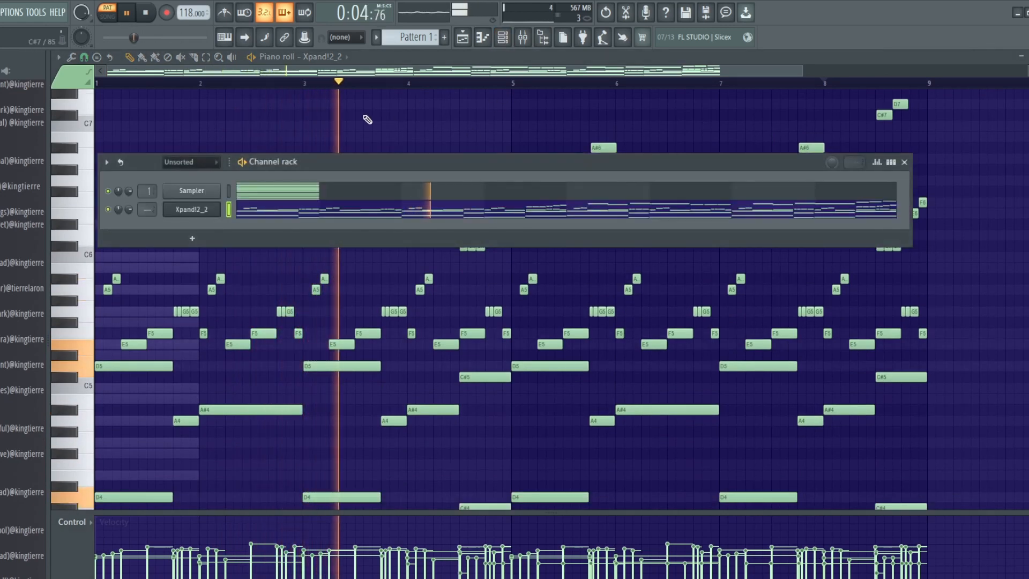
key("F9")
left_click(111, 196)
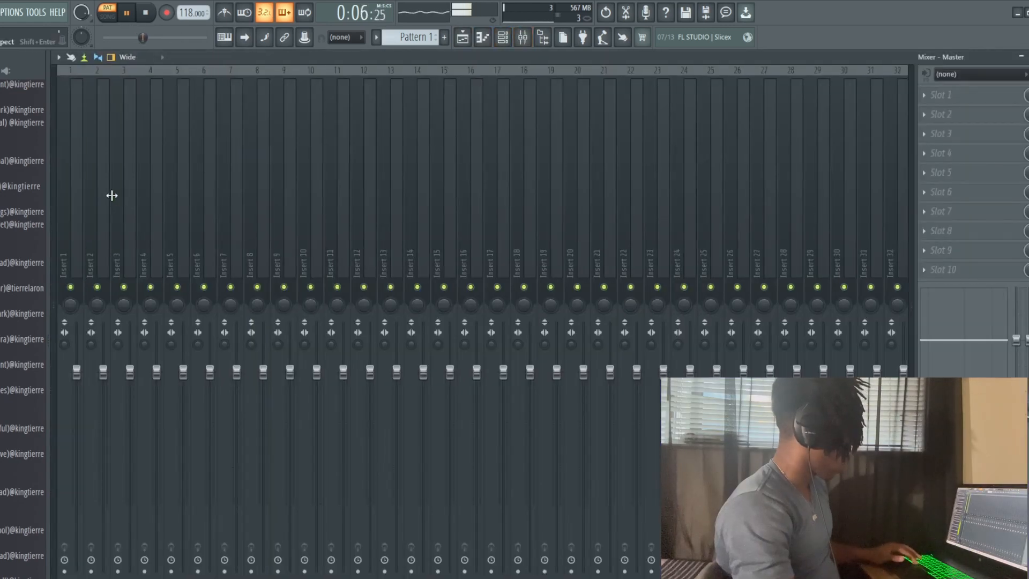
left_click(57, 241)
left_click(123, 231)
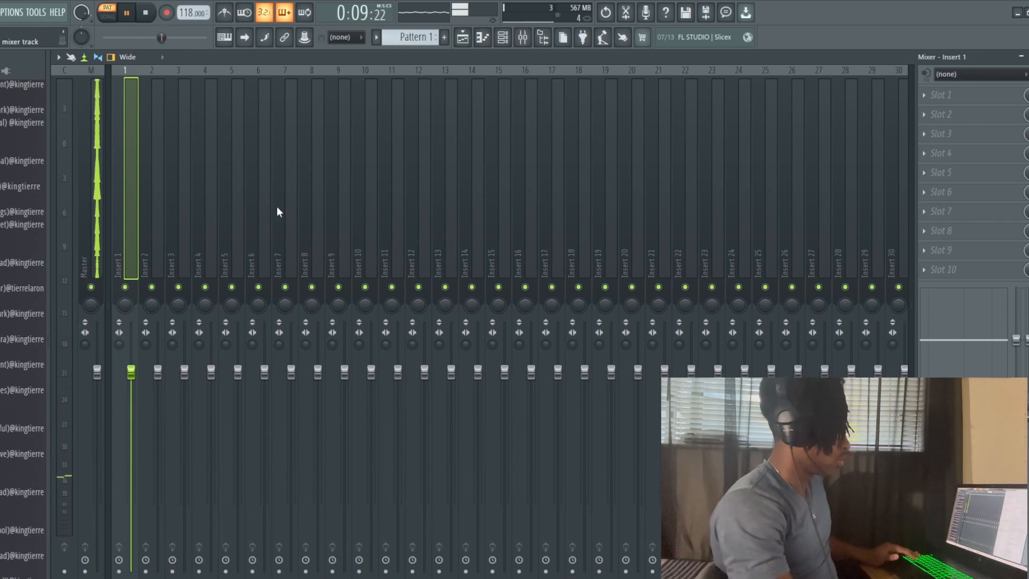
key("ctrl+l")
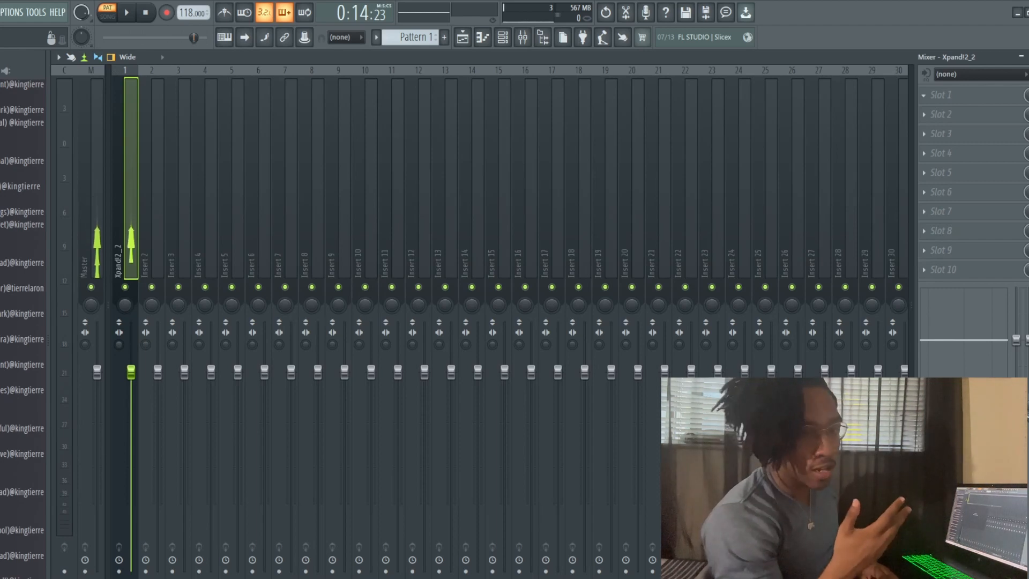
- Add RC-20 Retro Color and Fruity parametric EQ 2 to the Xpand!2_2 mixer track, and raise the EQ's high-pass cutoff
left_click(1019, 234)
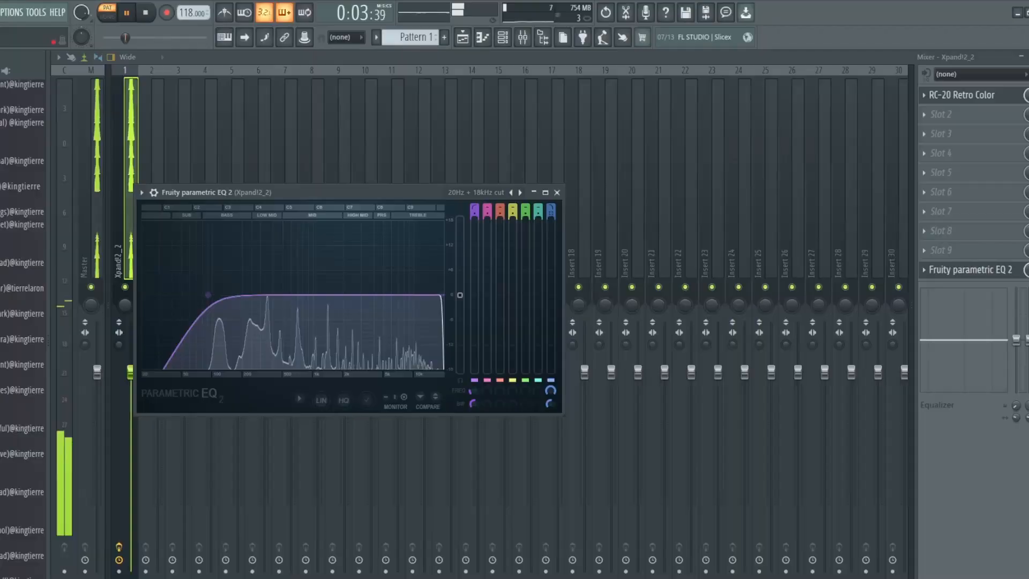
left_click_drag(208, 295, 226, 298)
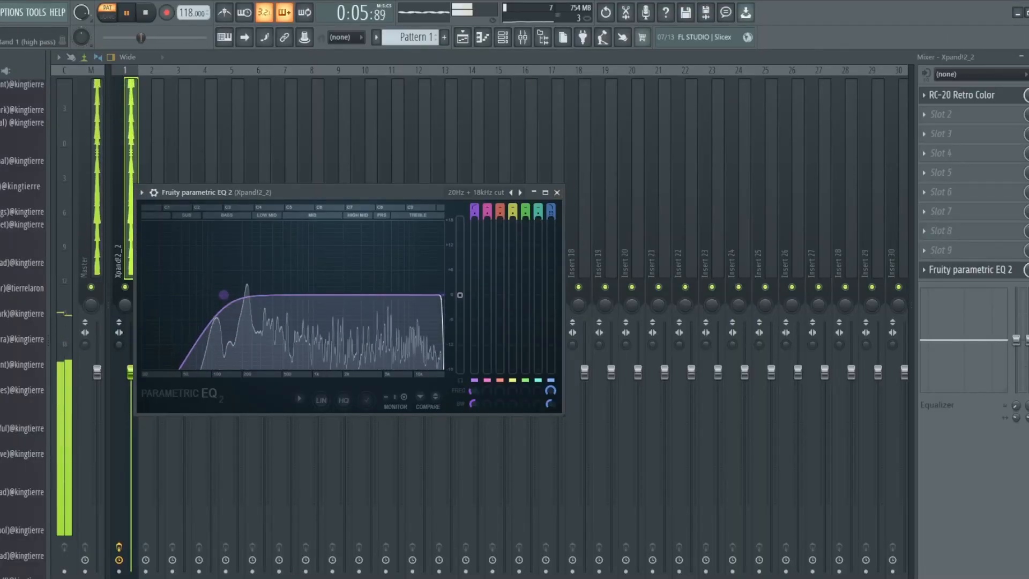
left_click(557, 191)
- Add a Kontakt 7 instrument channel to the pattern
left_click(504, 39)
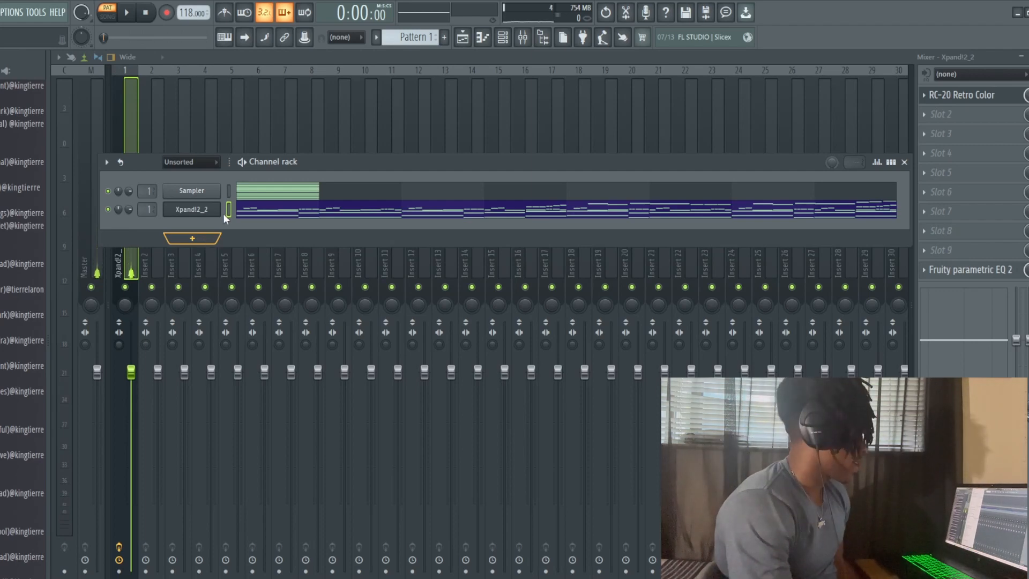
left_click(221, 221)
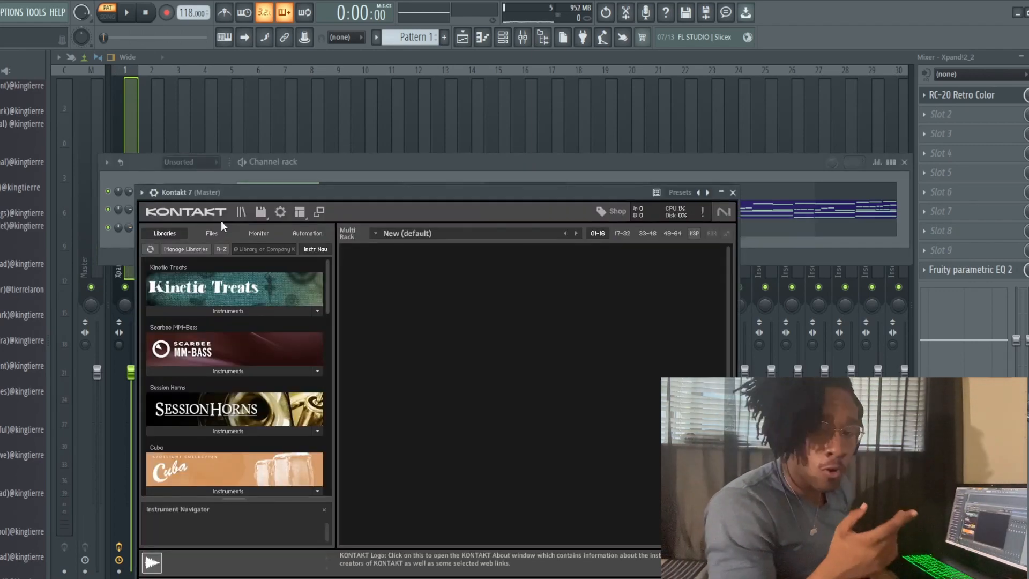
- Try a Kontakt 7 melody of F5, E5, A5, C6 and A#5 from mid-bar 1 into bar 2, auditioning it with the pattern
key("space")
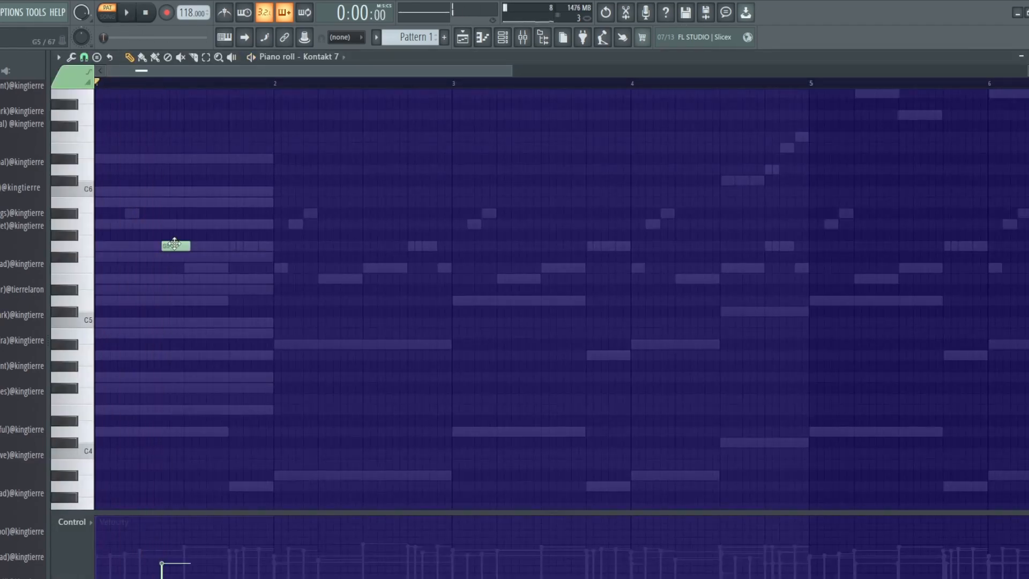
key("space")
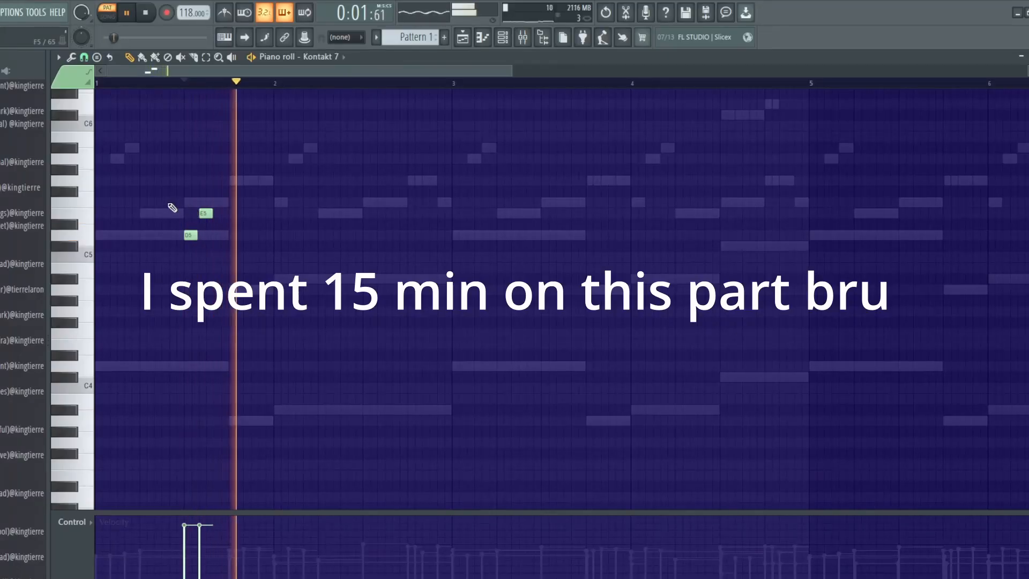
key("space")
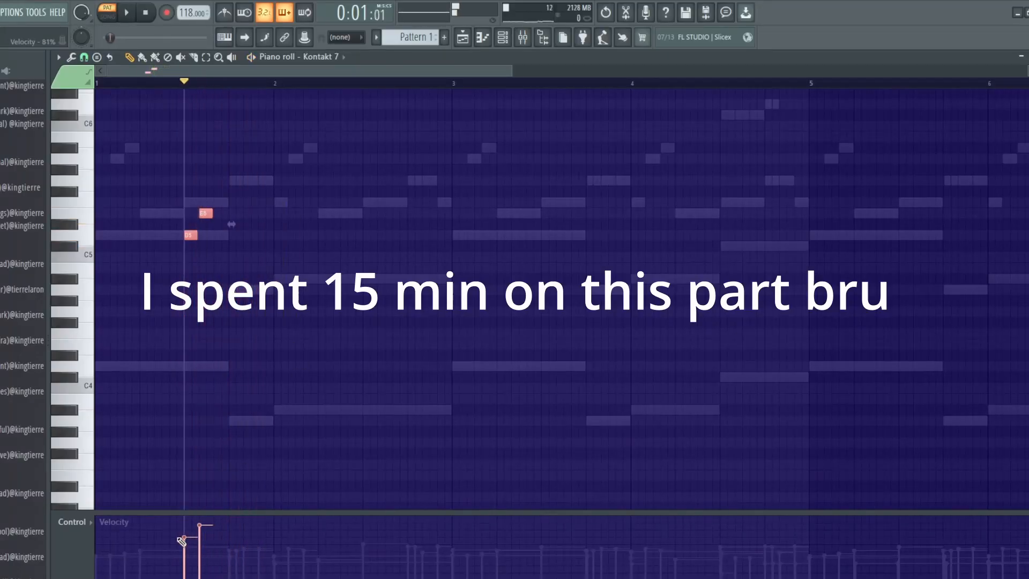
key("space")
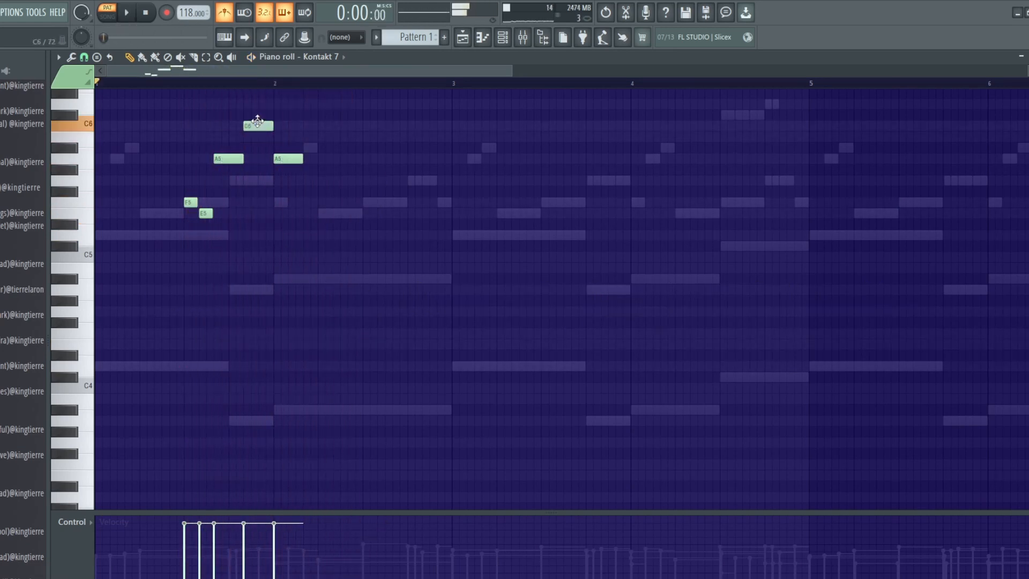
key("space")
left_click_drag(288, 155, 288, 145)
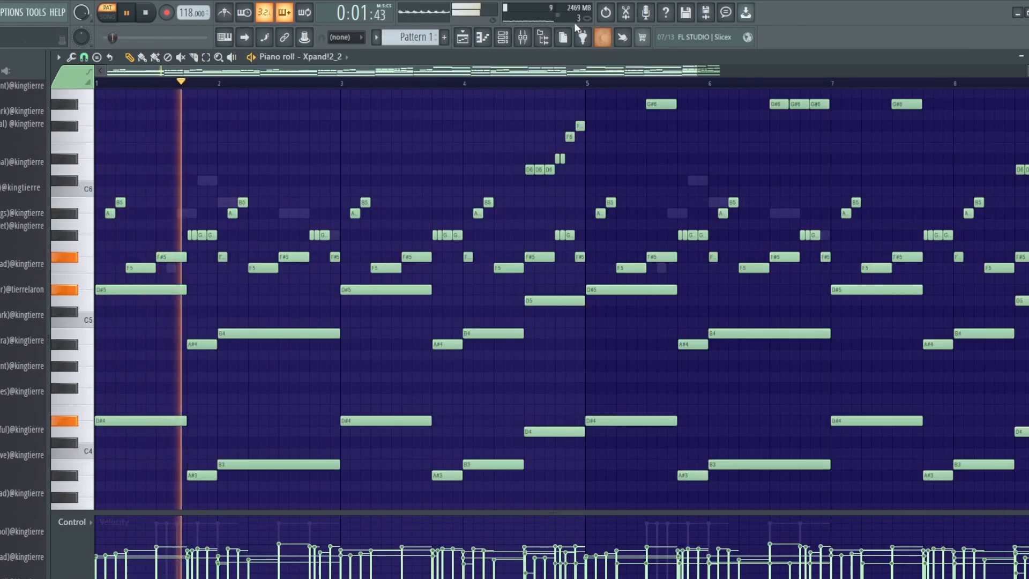
- Layer the chords on an Analog Lab V channel with the American Small Studio piano, and open the Xpand!2_2 #2 notes
left_click(504, 37)
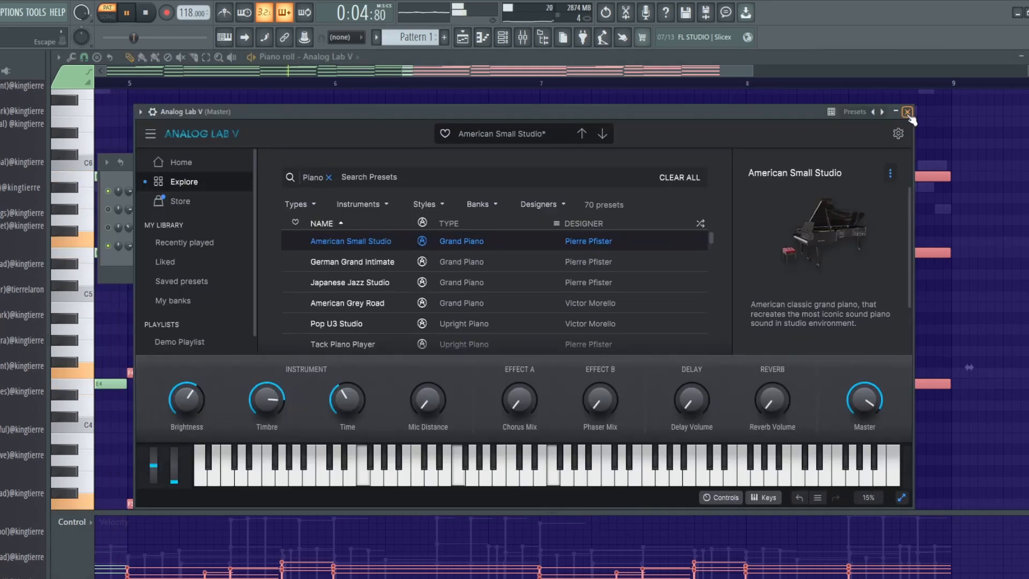
left_click(908, 112)
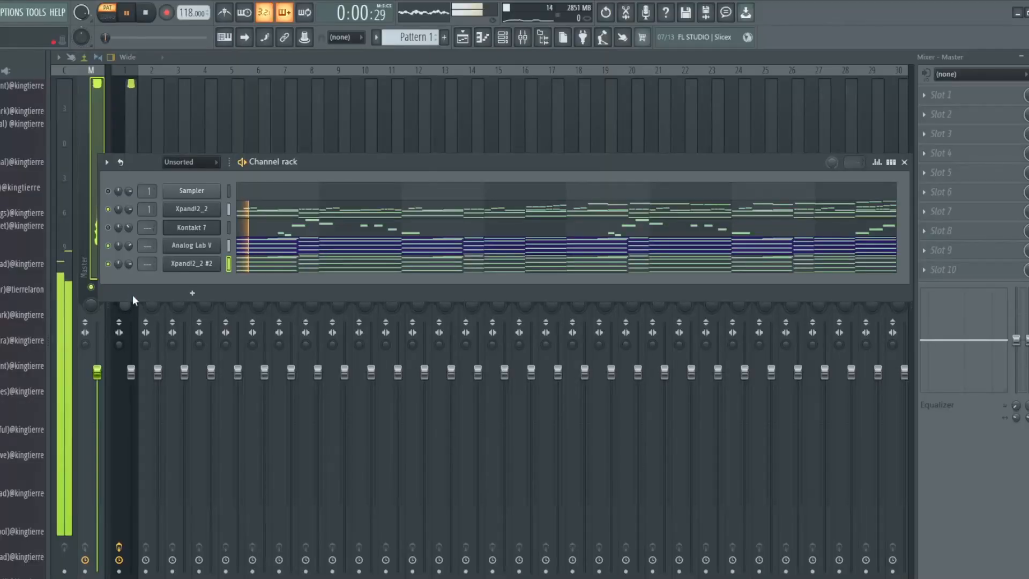
left_click(255, 267)
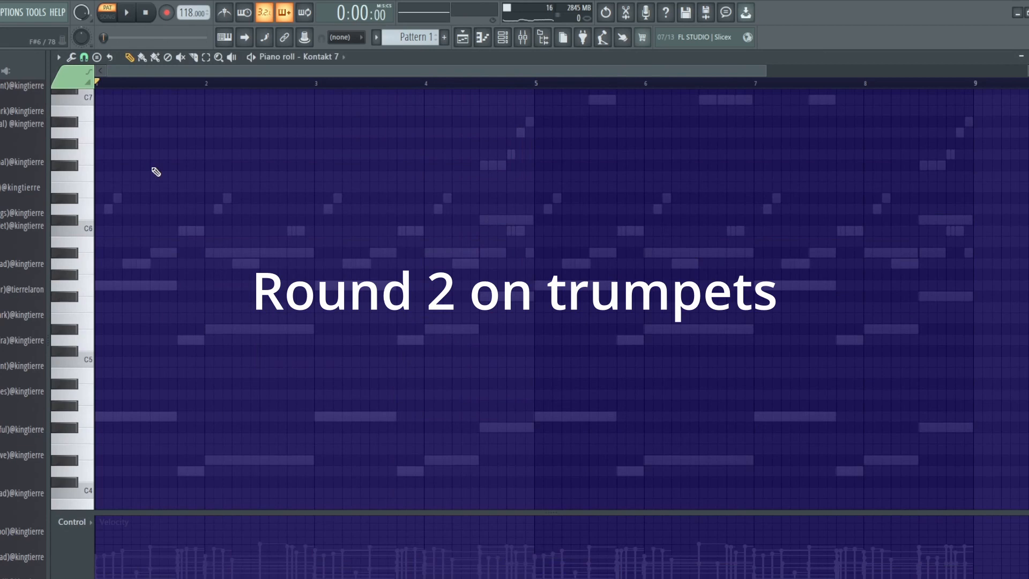
- Write a Kontakt 7 trumpet melody of F6, D6, C6, A#5 and A5 over bars 1–2, with a long D6 starting at bar 3
left_click(155, 176)
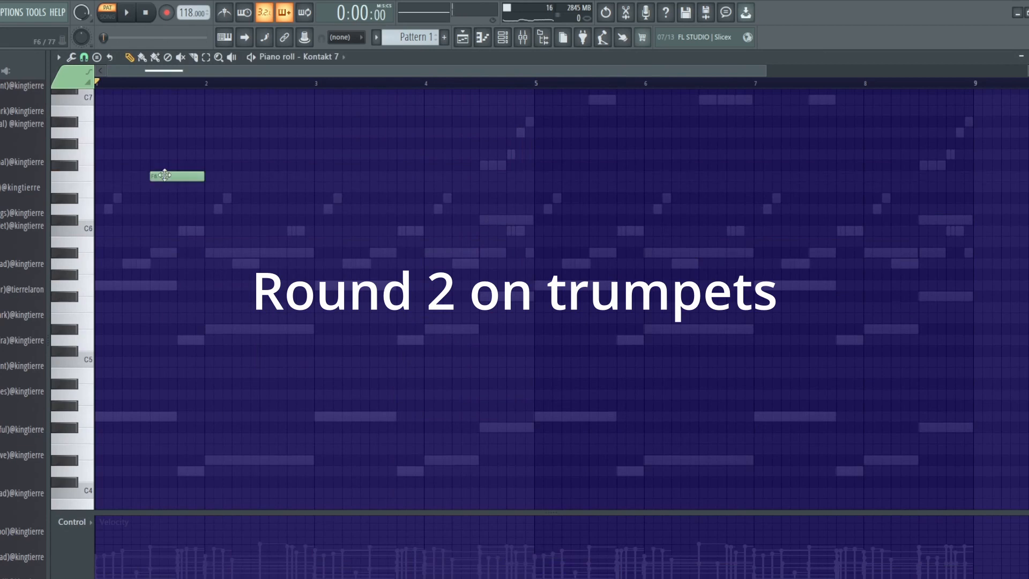
key("space")
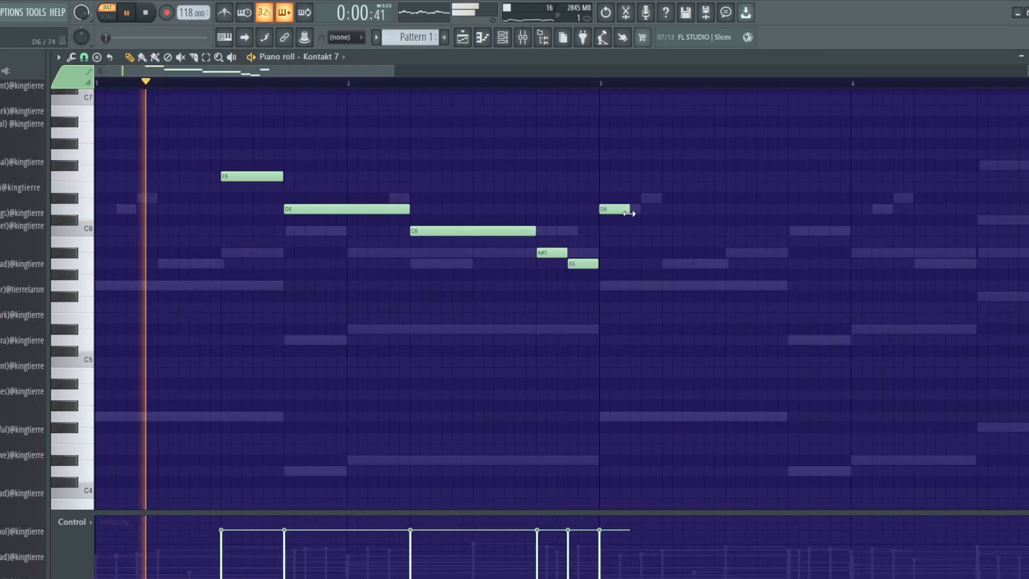
left_click_drag(629, 213, 786, 229)
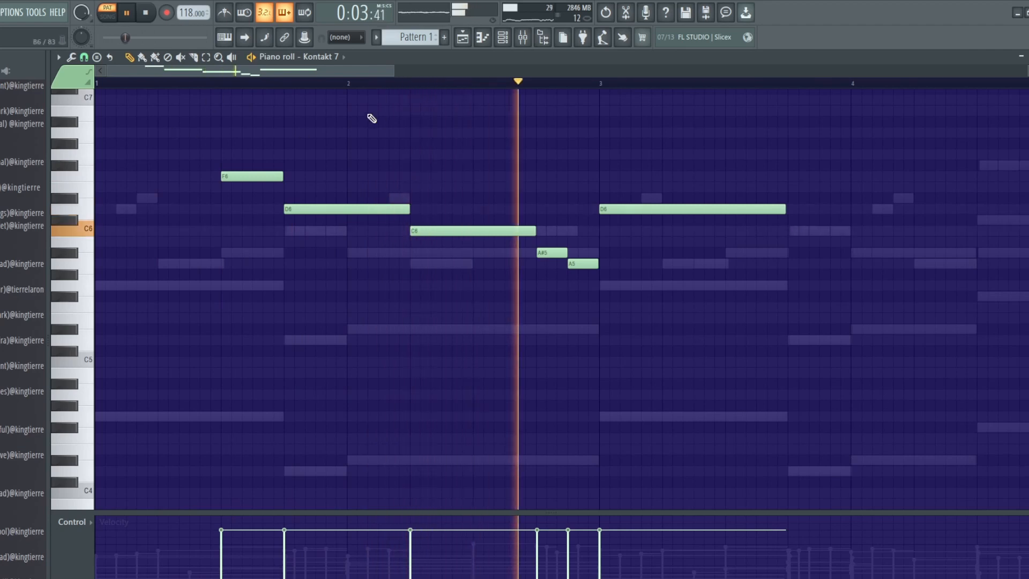
left_click_drag(394, 72, 543, 120)
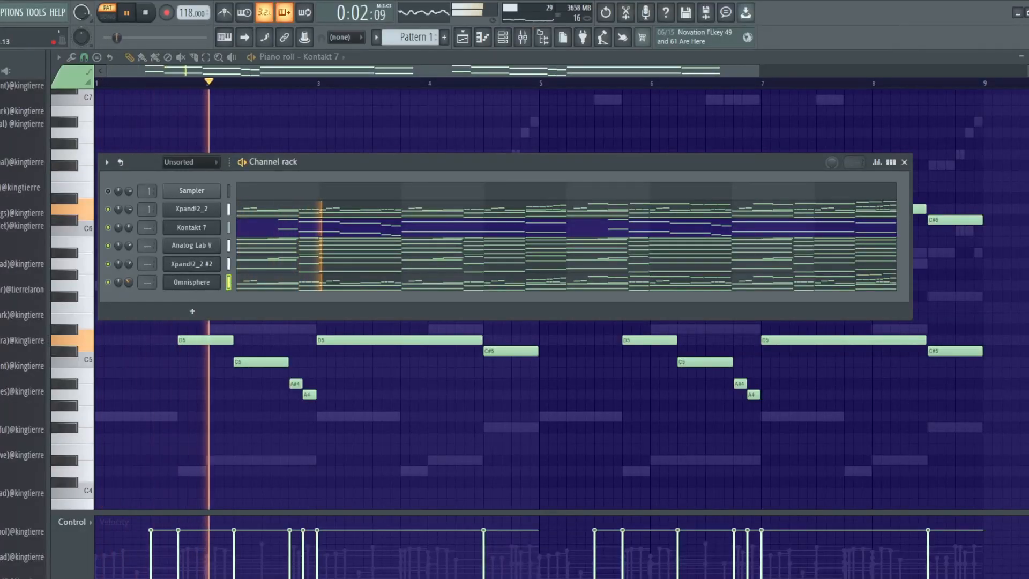
- Examine the Omnisphere channel's notes during playback and open the mixer
left_click(328, 282)
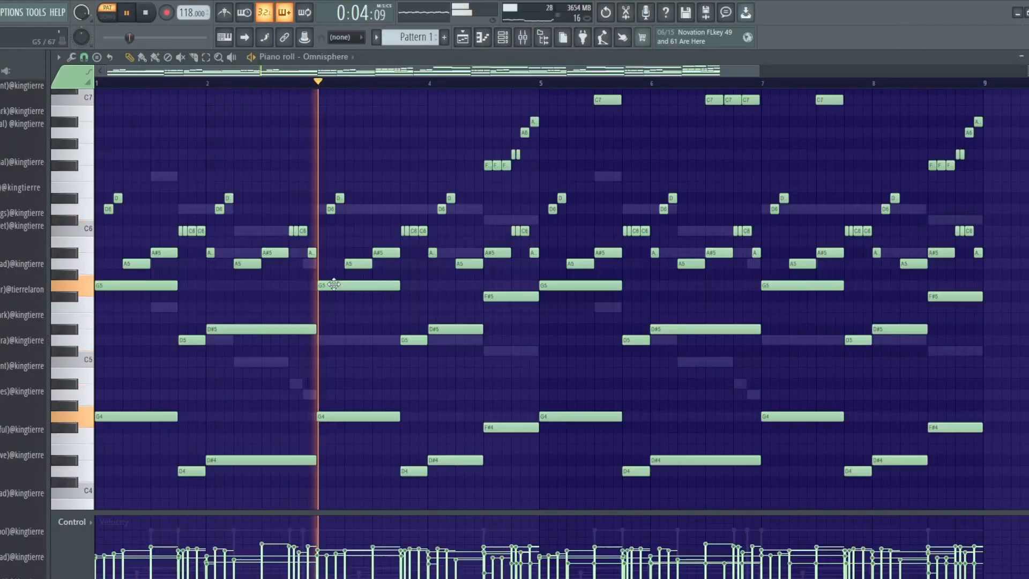
left_click(503, 38)
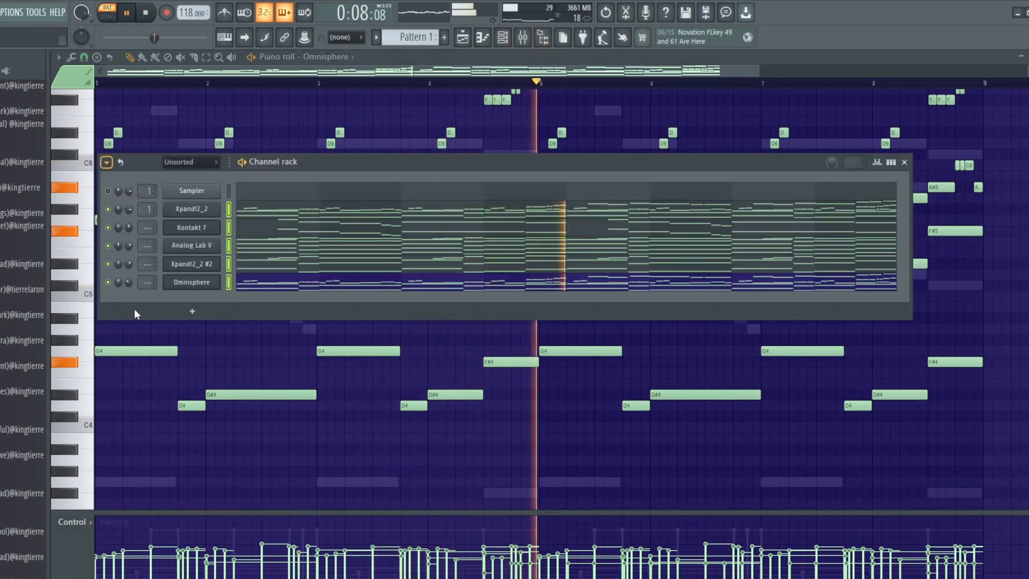
key("F9")
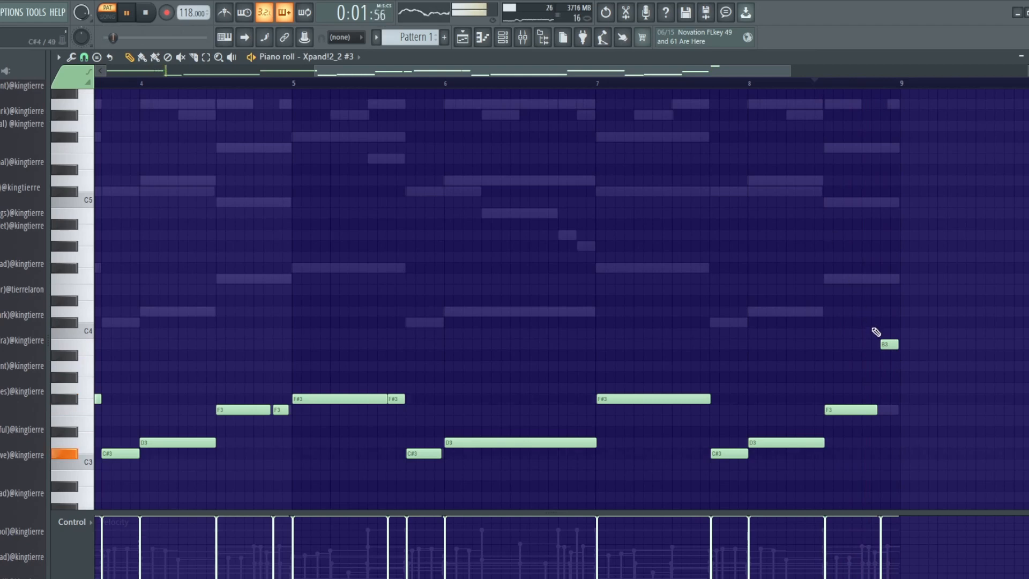
- Rework the Xpand!2_2 #3 bass line's ending in bar 8 into a shortened F3, an F#3 and a G#3, and play it back
left_click_drag(887, 349, 896, 378)
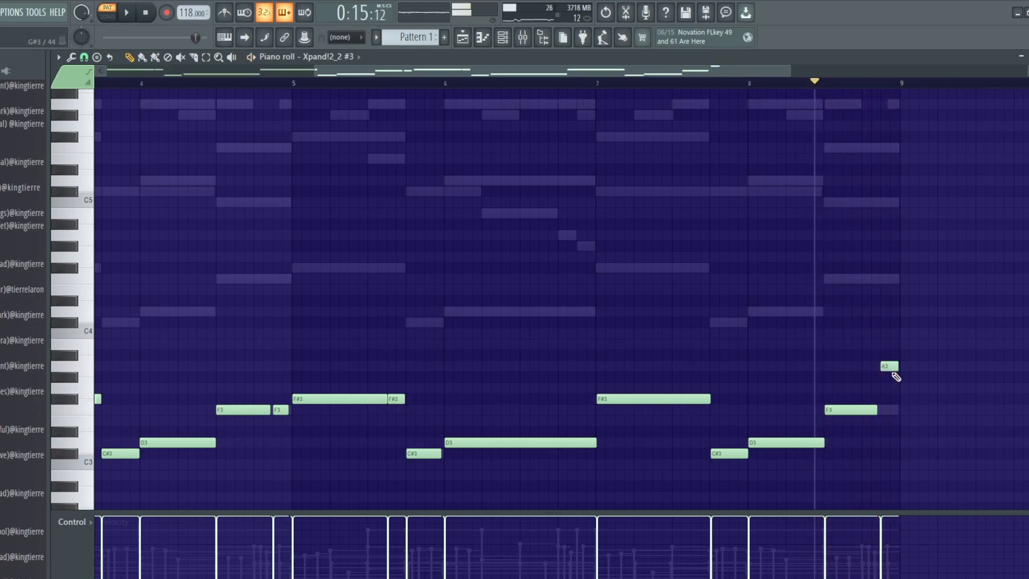
key("space")
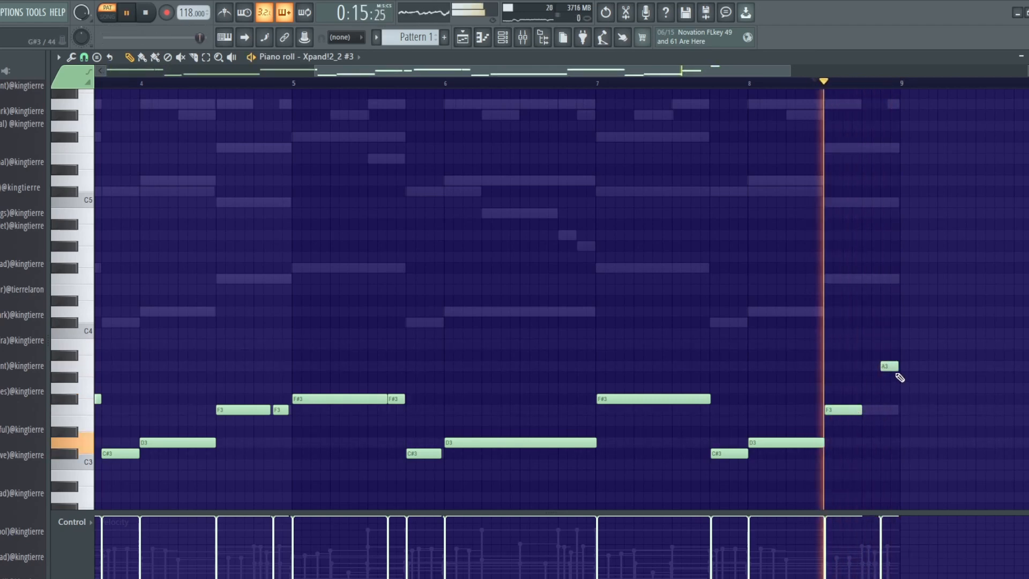
key("space")
left_click_drag(879, 401, 869, 400)
key("space")
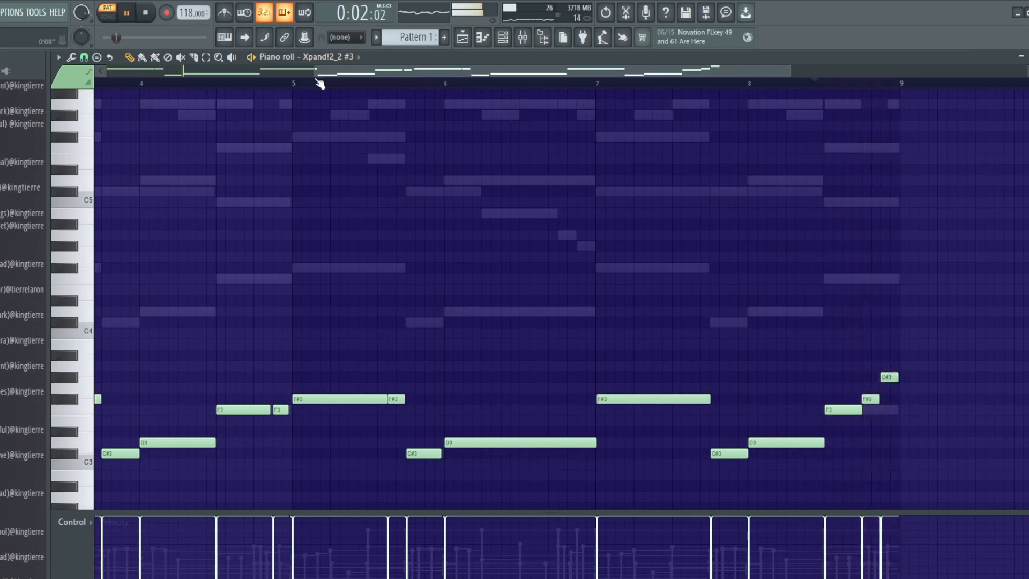
left_click_drag(314, 75, 108, 74)
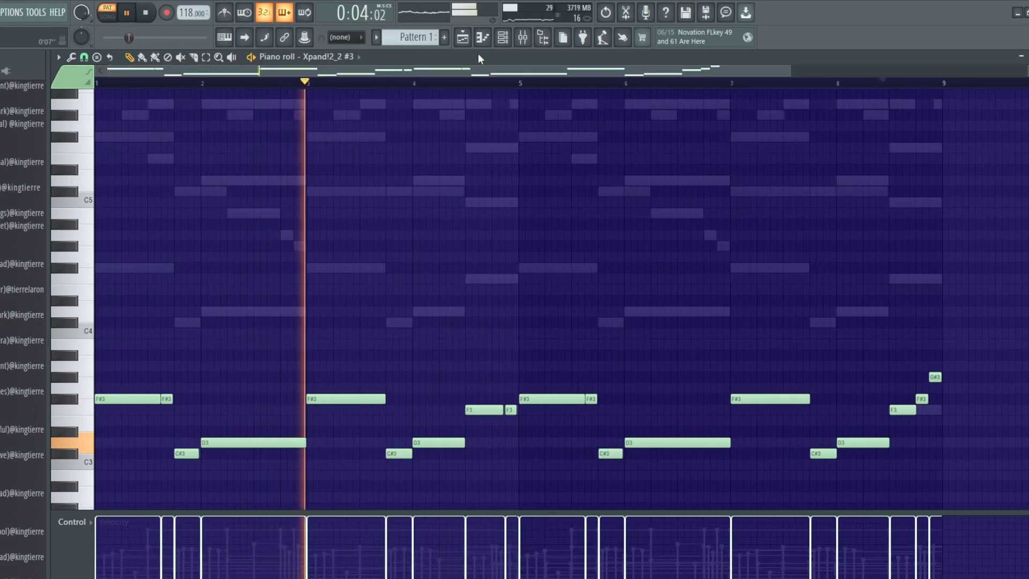
- Add an Arcade channel with a trumpet kit, raise its four-bar A4 note to C6, and audition it with the pattern
left_click(503, 42)
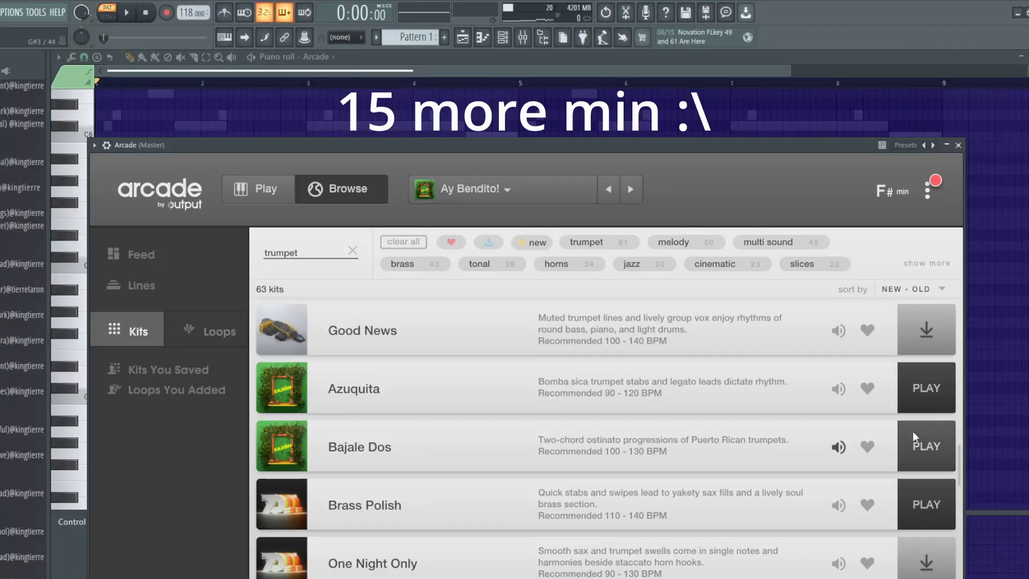
left_click(89, 195)
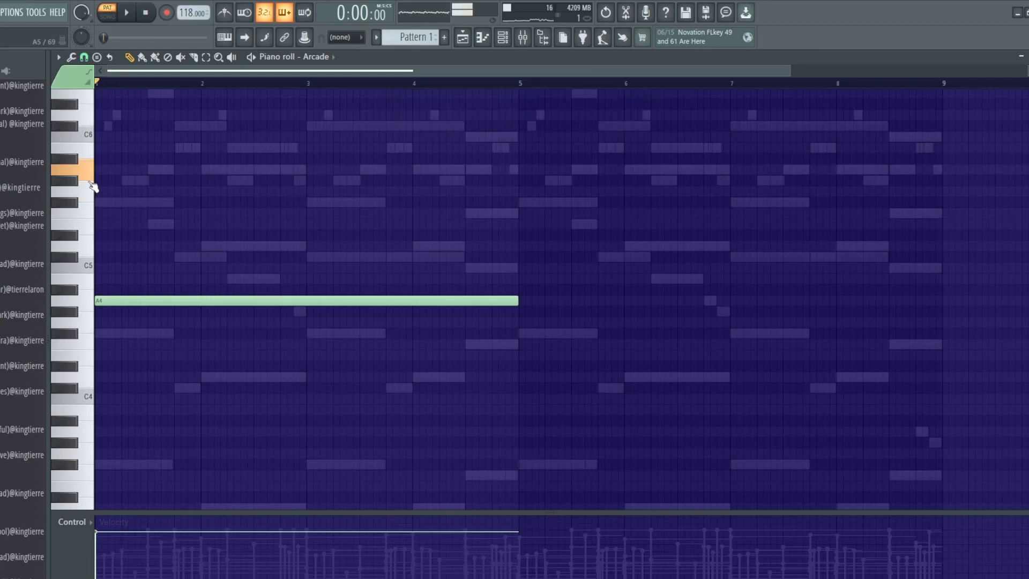
key("space")
left_click_drag(505, 301, 511, 148)
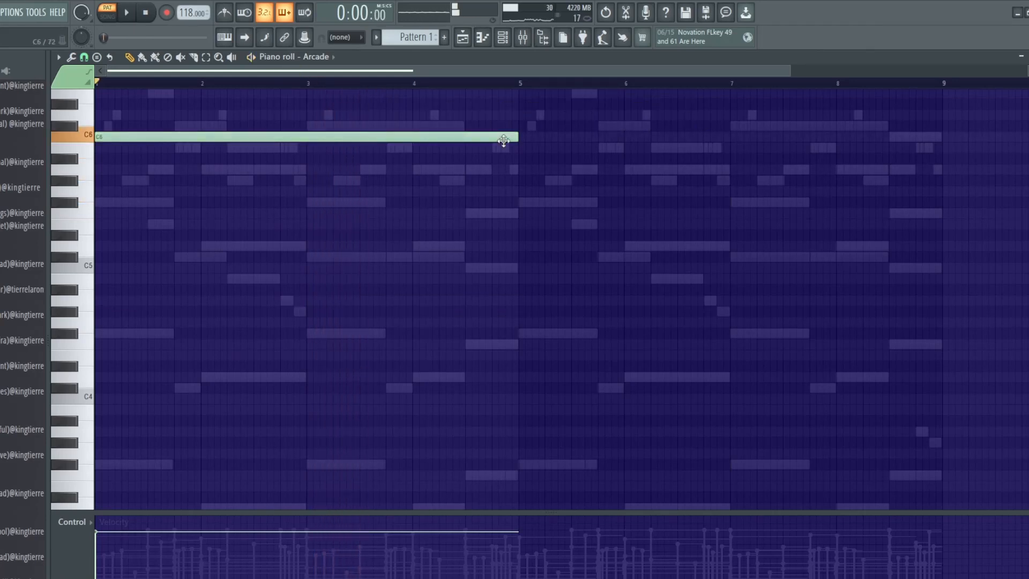
key("space")
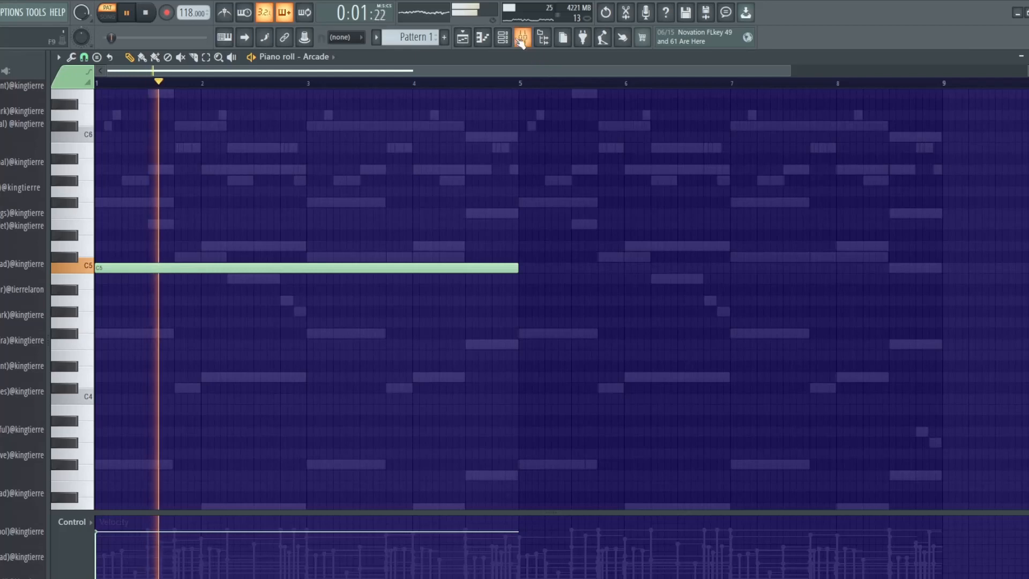
- Reopen the Arcade channel and look through its trumpet kits for another sound
key("F6")
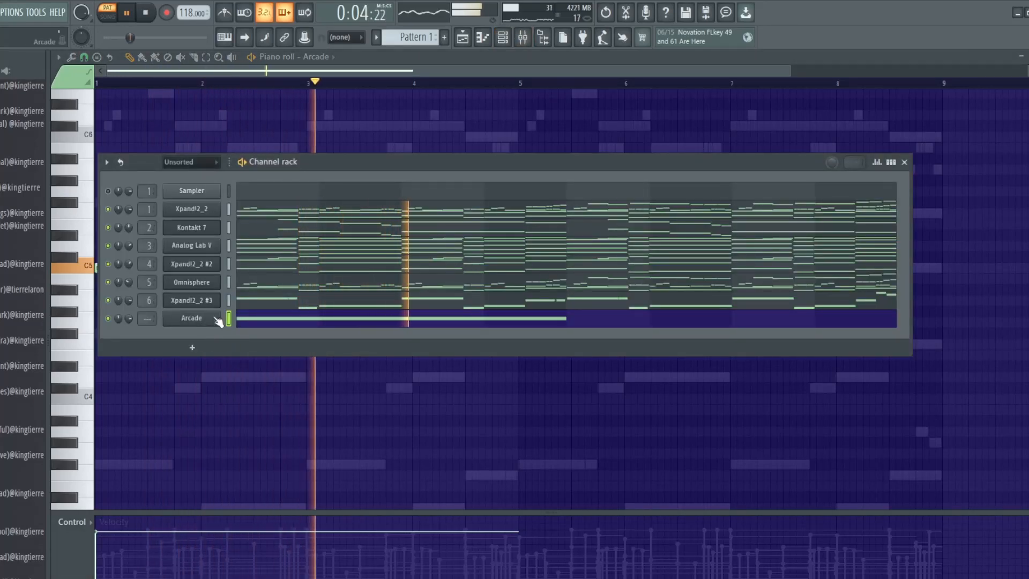
left_click(206, 325)
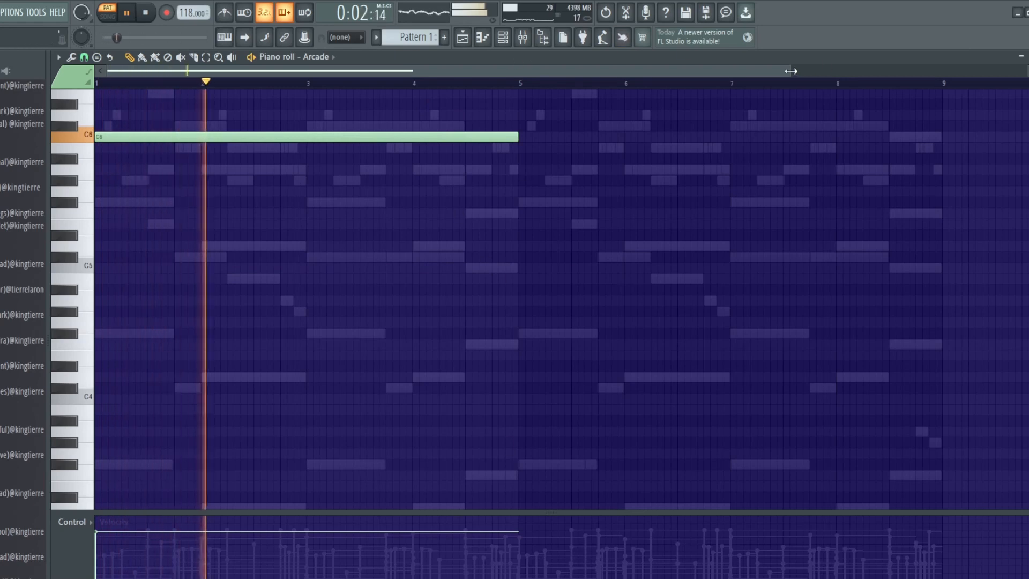
left_click_drag(791, 70, 876, 145)
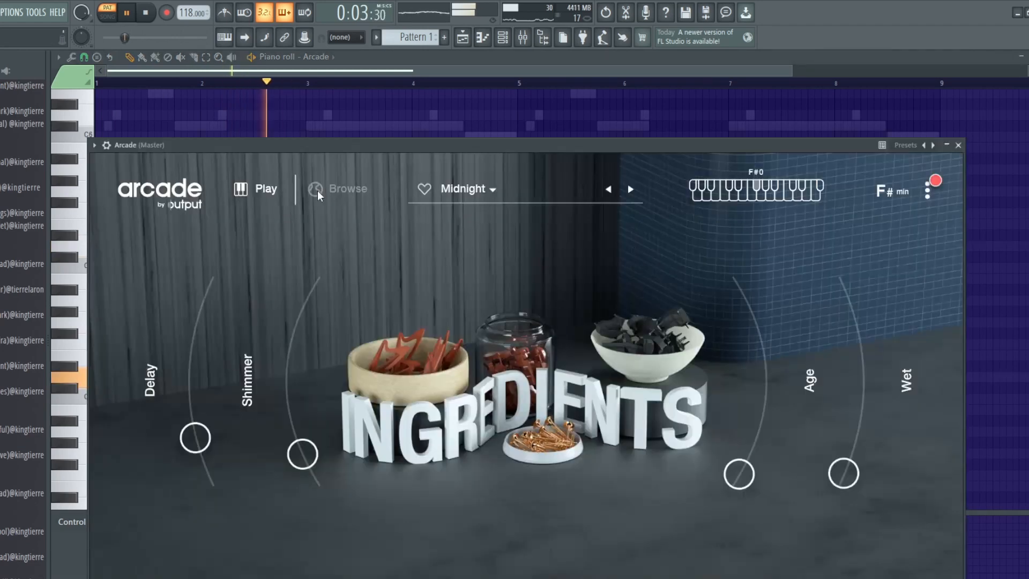
left_click(321, 194)
scroll(637, 489, "down", 15)
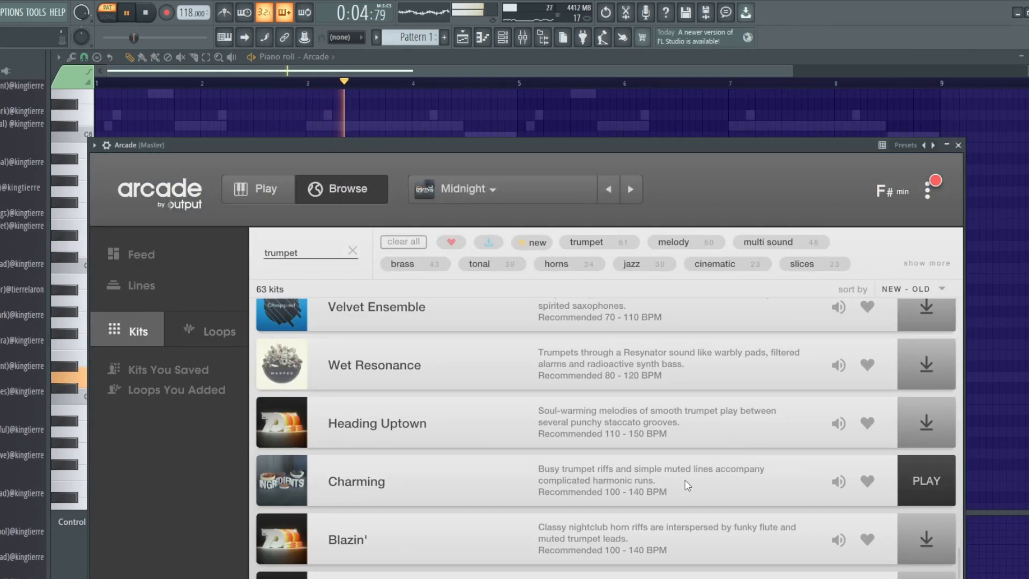
scroll(688, 485, "down", 10)
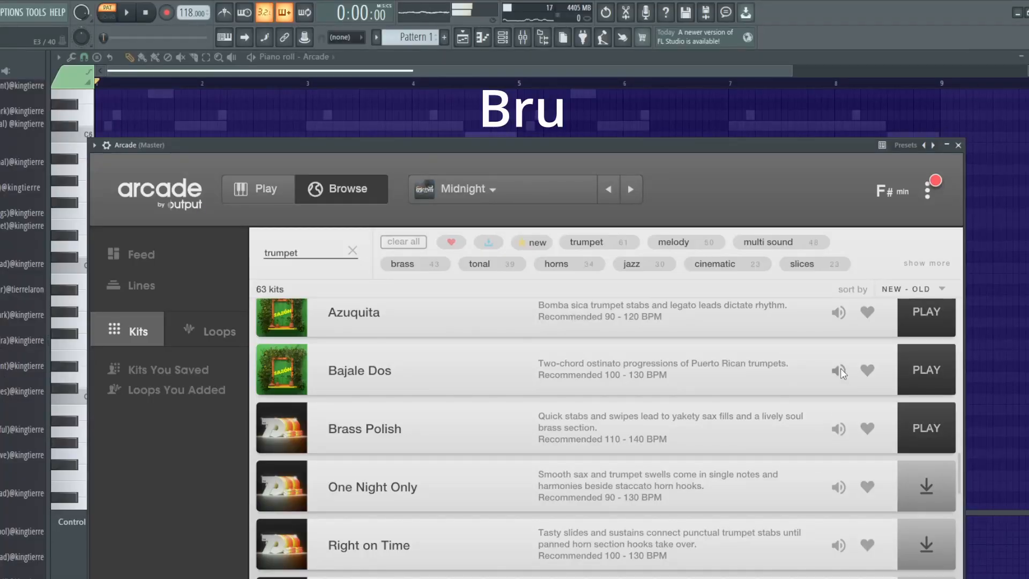
scroll(837, 383, "up", 3)
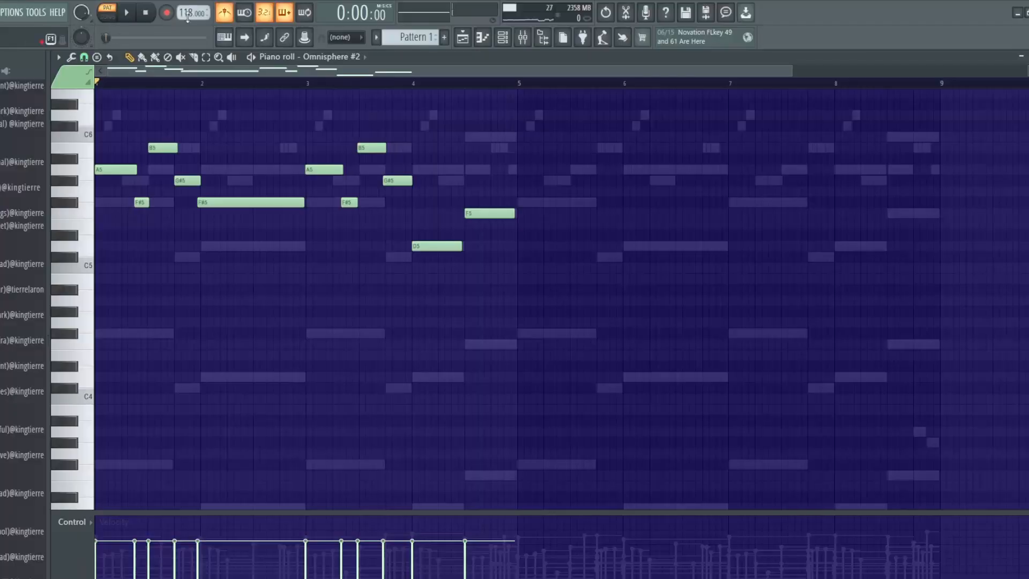
- Audition the four-bar Omnisphere #2 melody and duplicate all of its notes into bars 5–8
key("space")
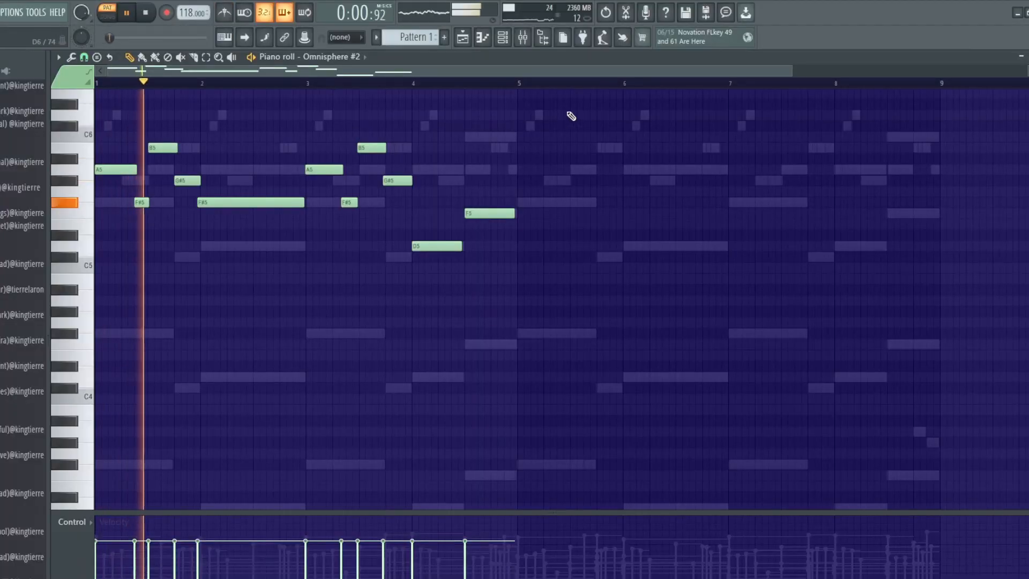
key("ctrl+a")
key("ctrl+b")
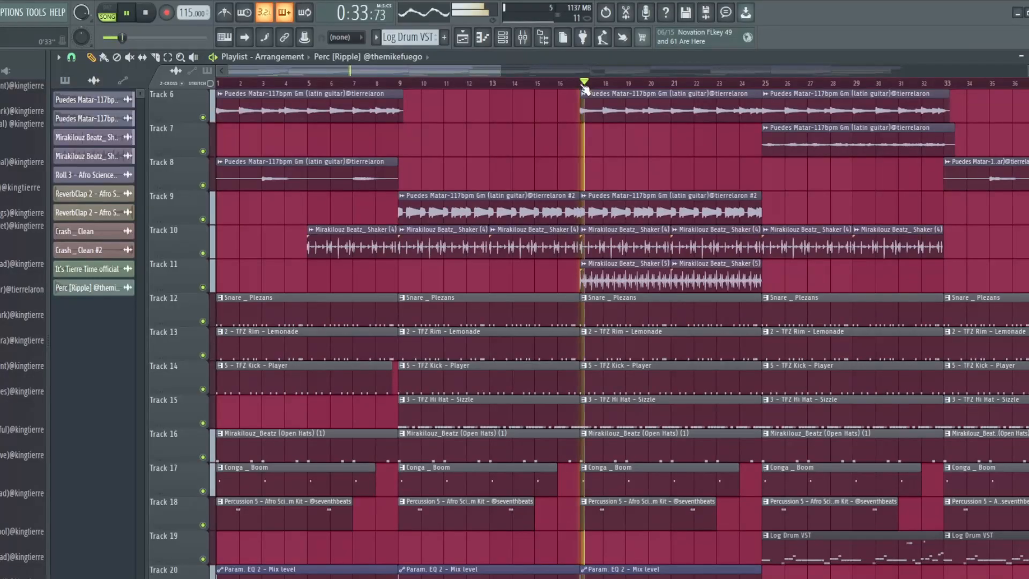
- Play the song arrangement and follow the guitar, shaker, drum and Log Drum VST clips across bars 17 to 33
left_click_drag(493, 66, 507, 72)
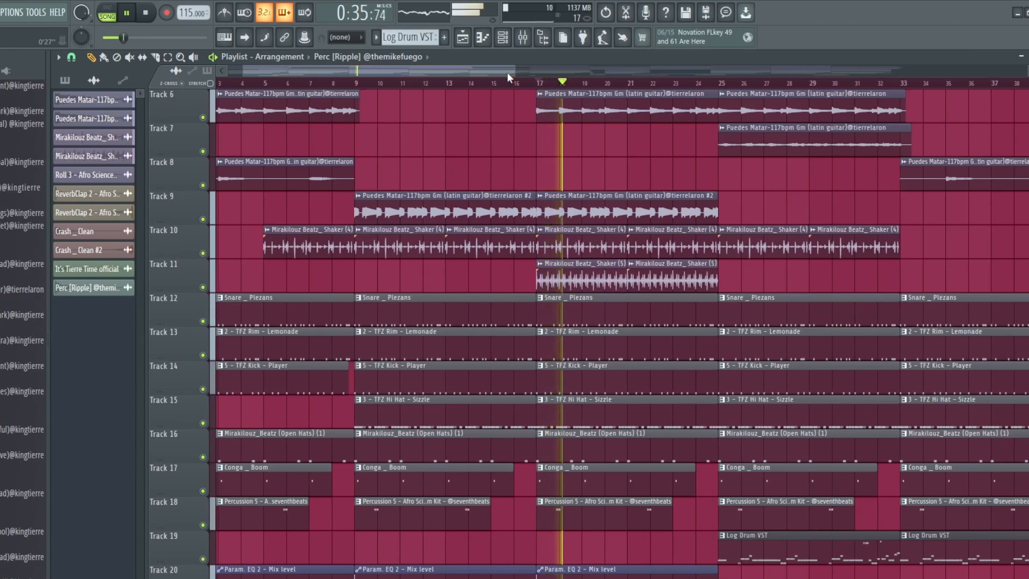
mouse_move(507, 72)
left_mouse_down()
mouse_move(548, 71)
mouse_move(407, 66)
mouse_move(498, 69)
left_mouse_up()
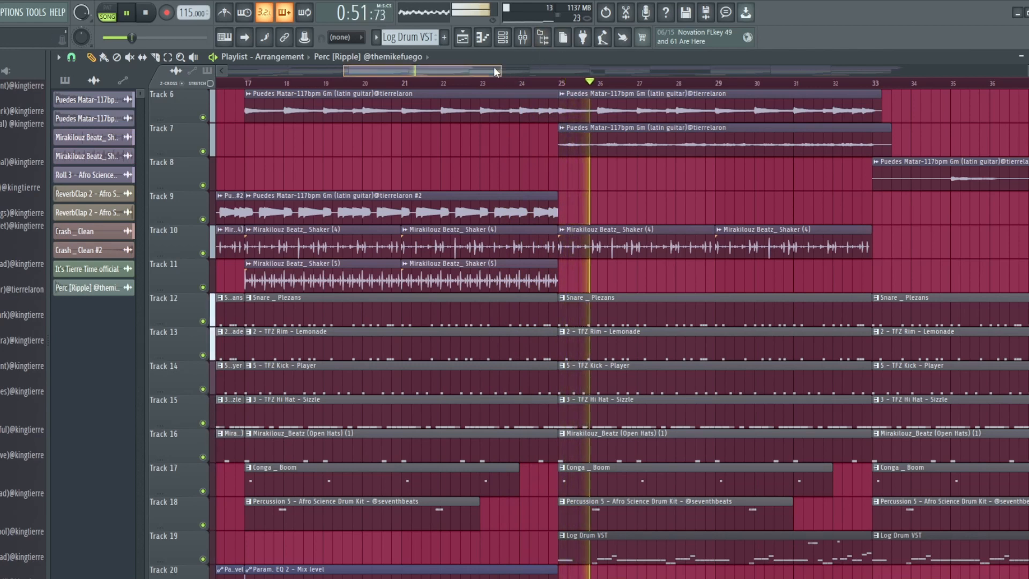
left_click_drag(494, 71, 497, 71)
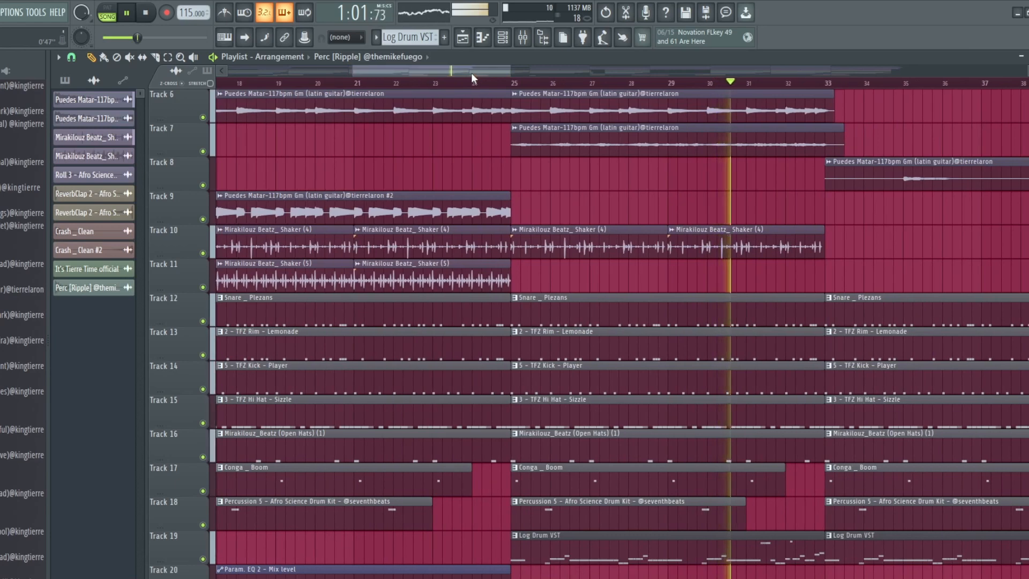
left_click_drag(471, 73, 467, 71)
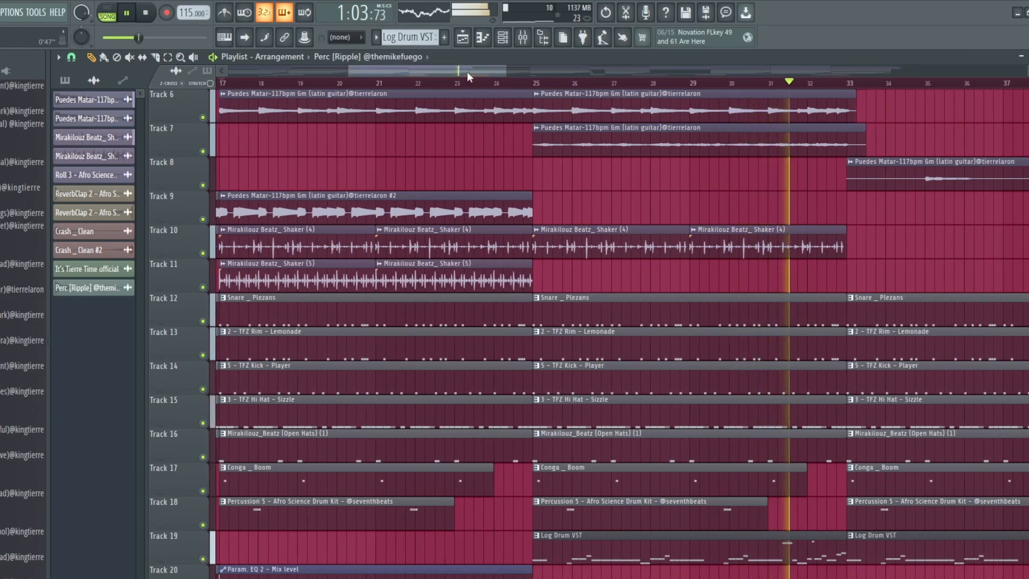
left_click_drag(466, 70, 452, 66)
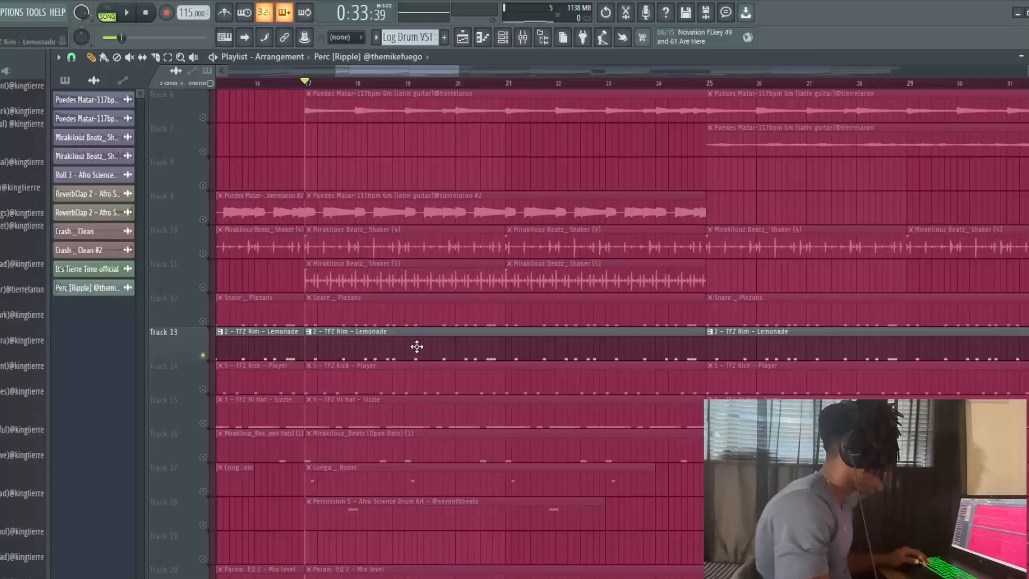
- Review the 2 - TFZ Rim - Lemonade pattern, then unmute Track 14 and audition the 5 - TFZ Kick - Player pattern
double_click(416, 345)
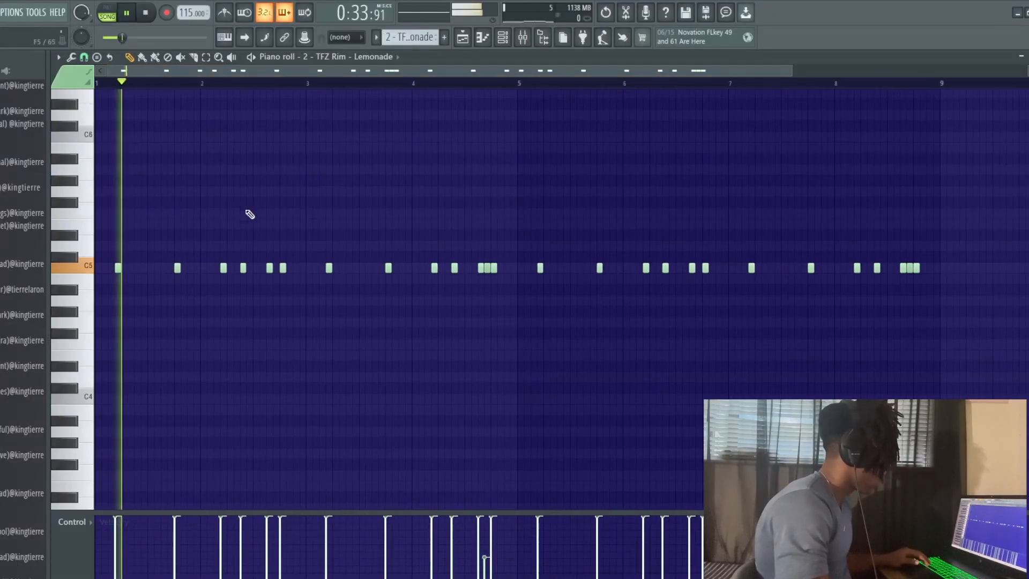
left_click(224, 12)
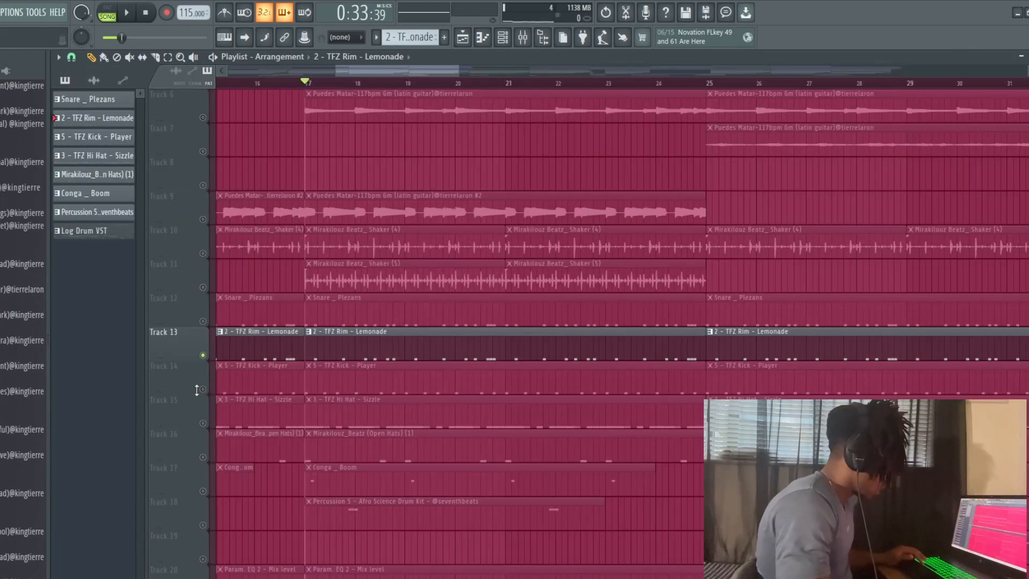
left_click(203, 390)
double_click(310, 378)
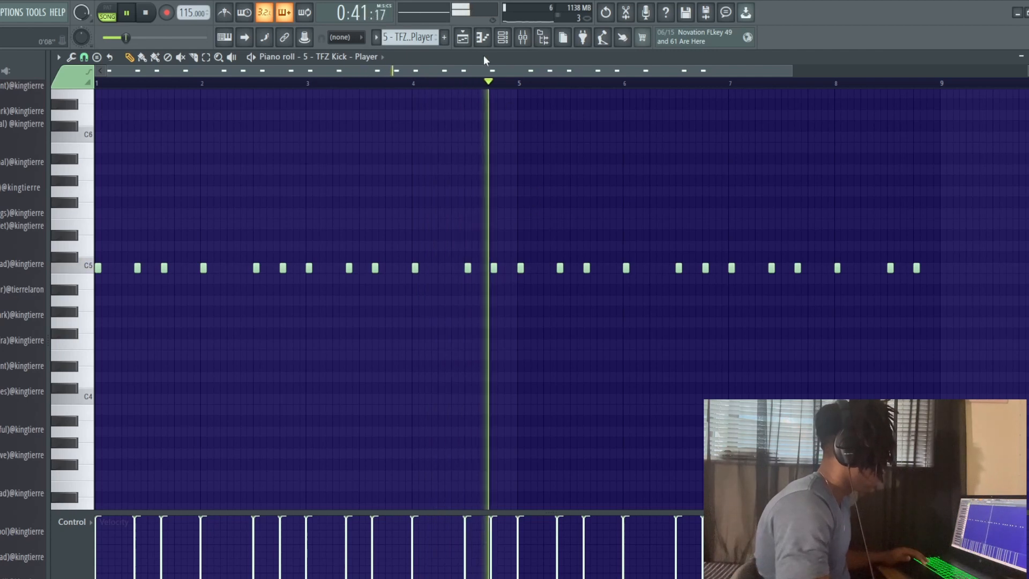
key("space")
left_click(470, 42)
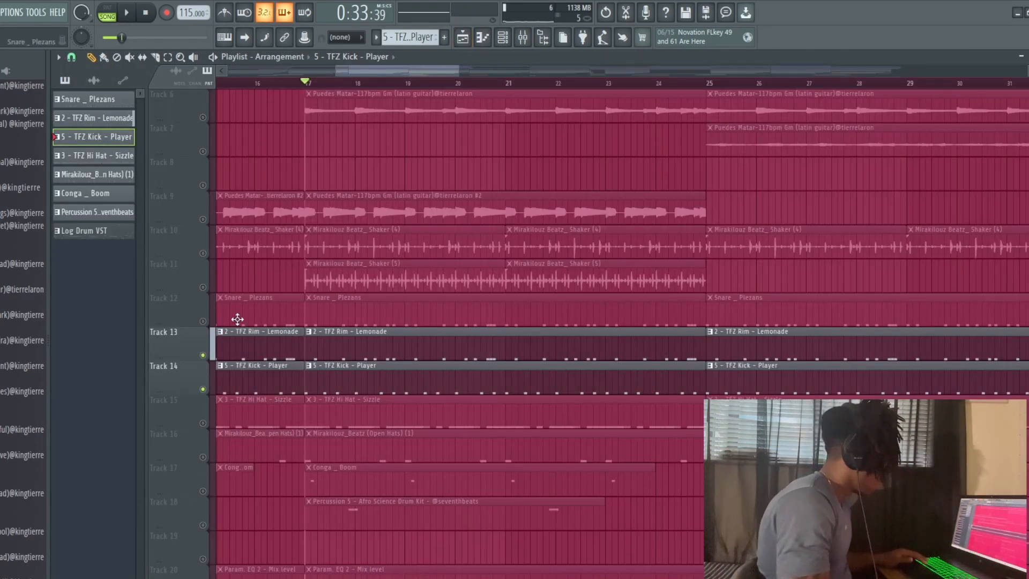
- Unmute Track 12, audition the Snare _ Plezans pattern in its piano roll and return to the playlist
left_click(203, 322)
double_click(370, 317)
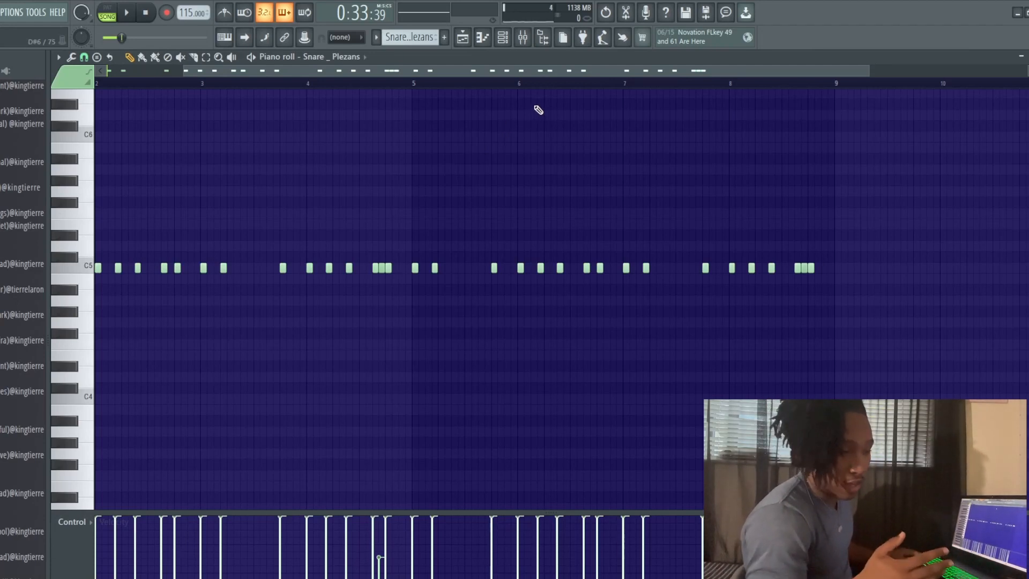
key("space")
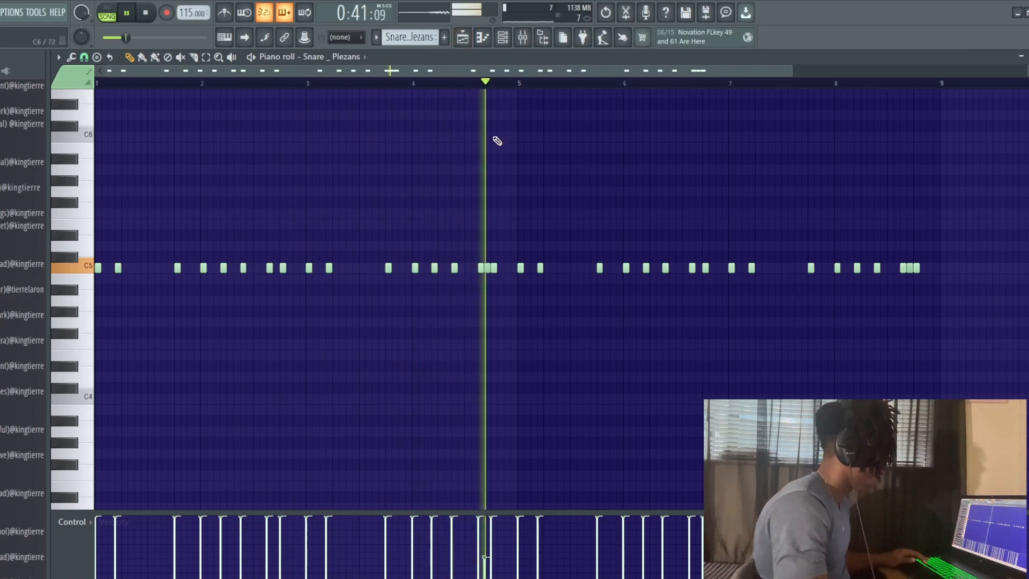
key("space")
key("F5")
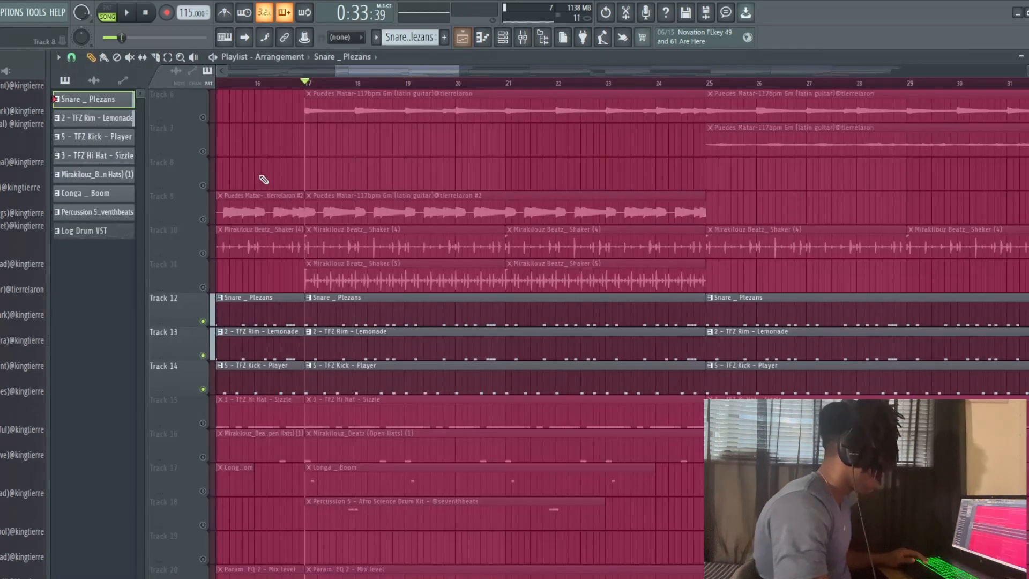
- Unmute Track 15, play the 3 - TFZ Hi Hat - Sizzle pattern in its piano roll and return to the playlist
left_click(203, 424)
double_click(358, 405)
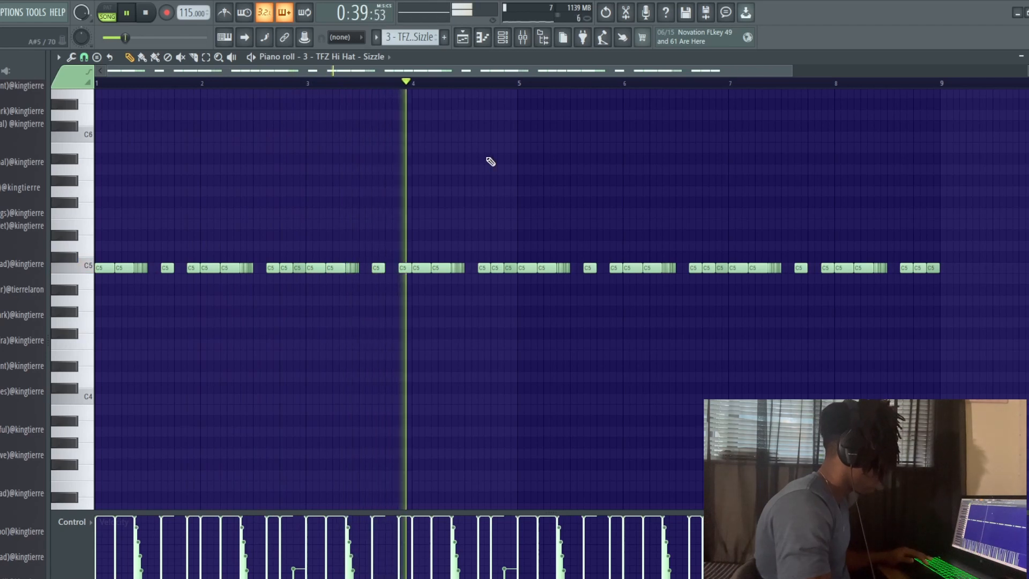
key("F5")
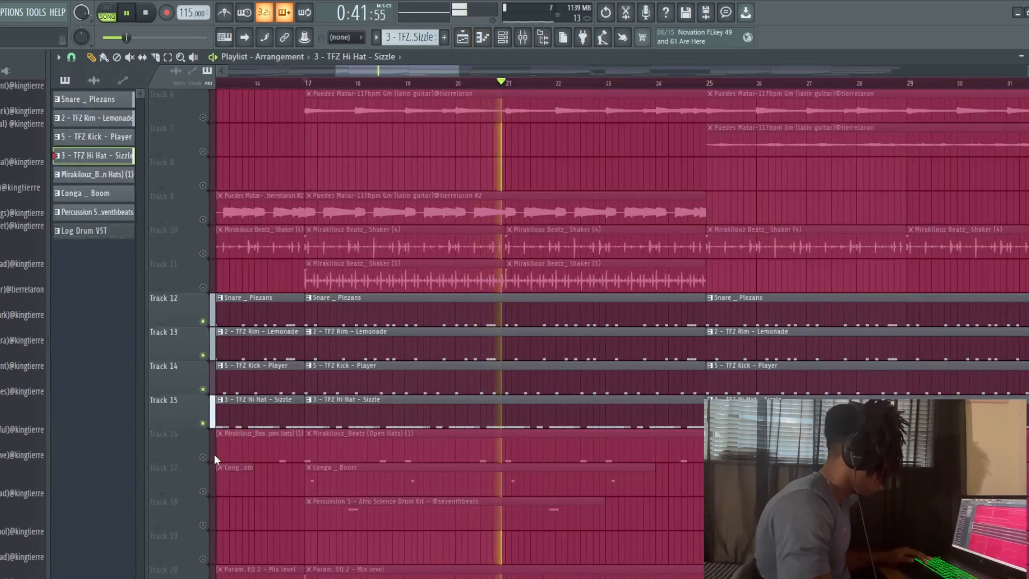
key("space")
- Unmute the open hats, conga and percussion on Tracks 16, 17 and 18 one by one, auditioning them with the drums
key("space")
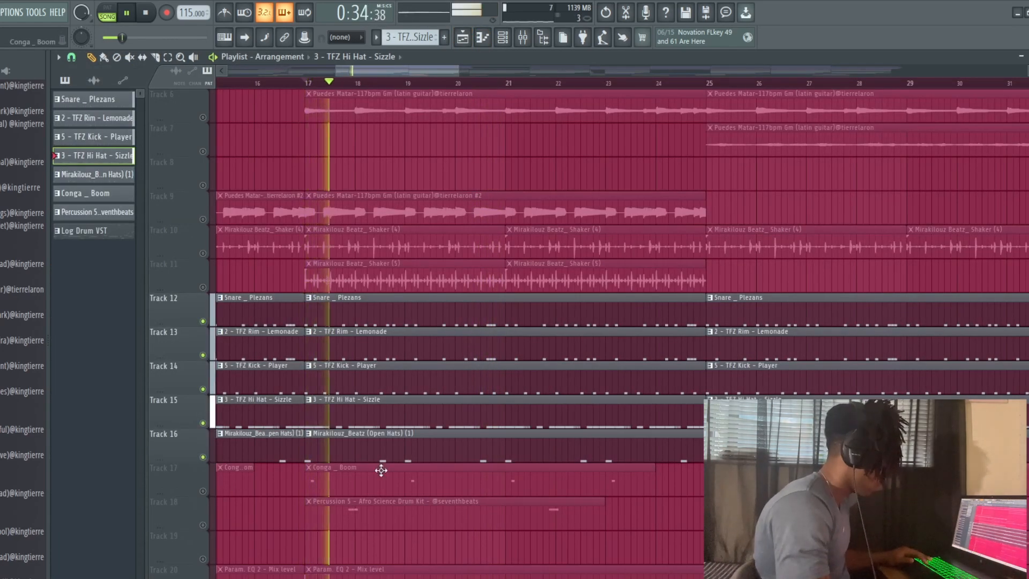
key("space")
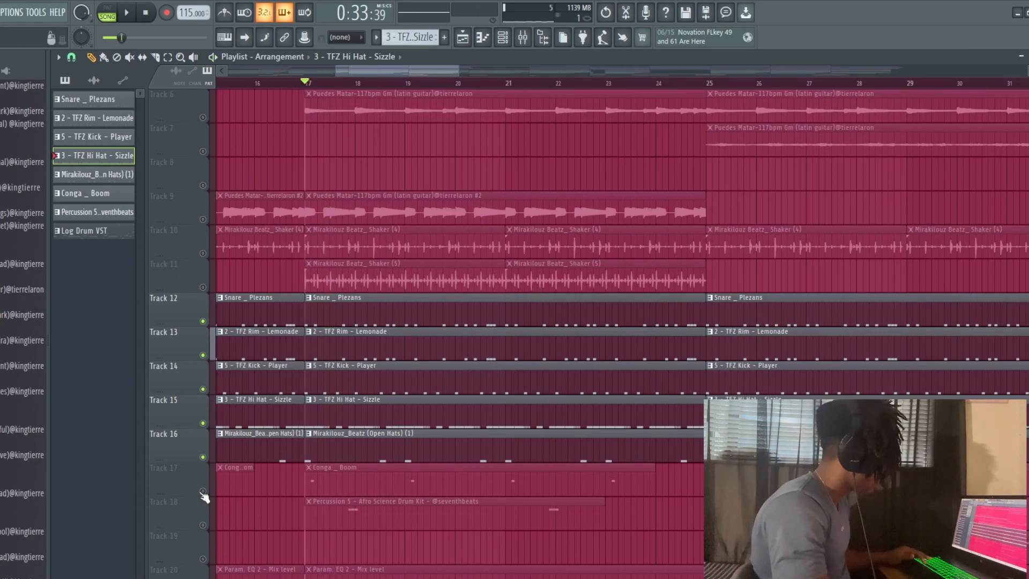
left_click(203, 491)
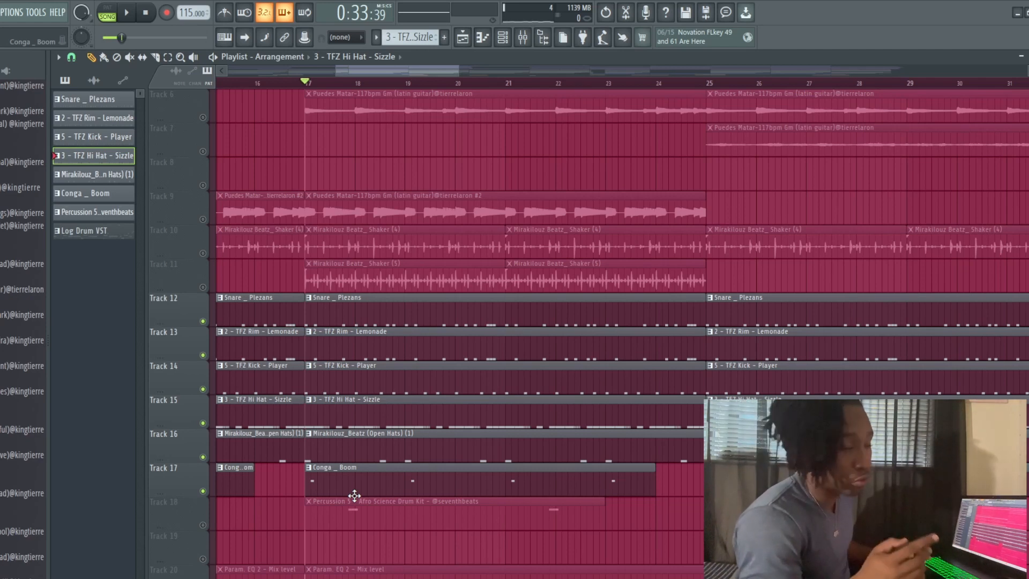
key("space")
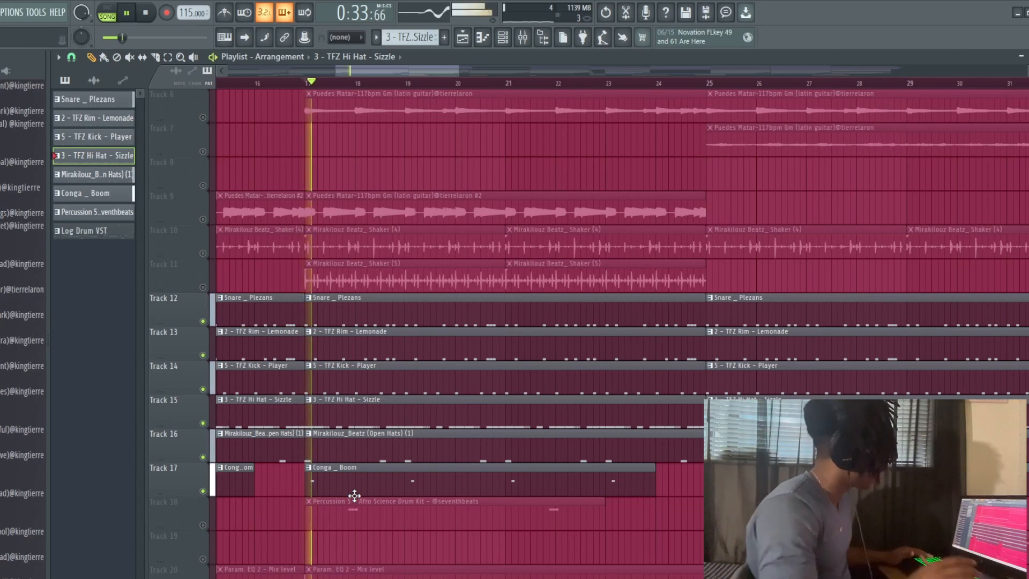
left_click(202, 524)
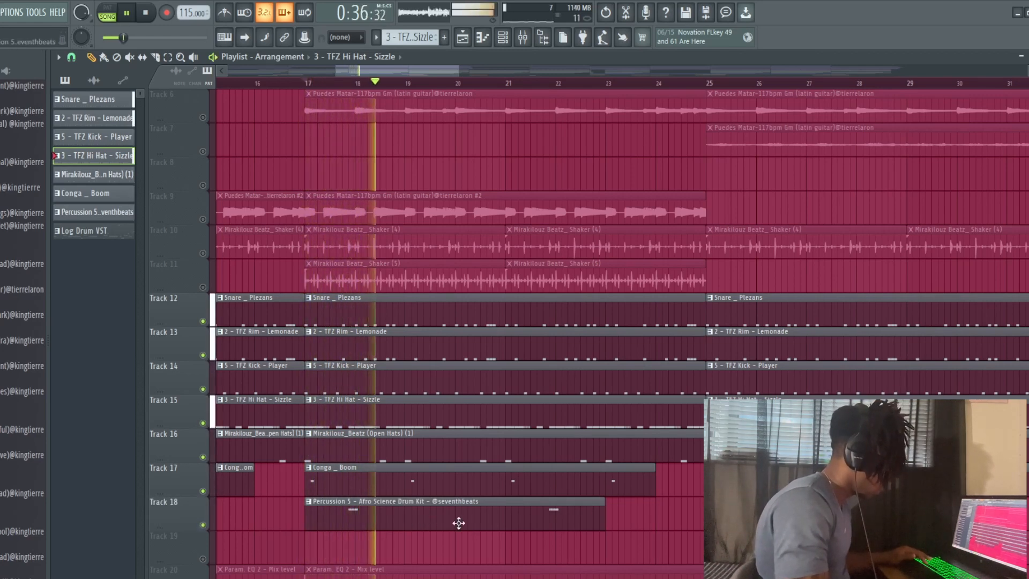
- Unmute the shaker loops on Tracks 10 and 11 and the roll on Track 21, playing them with the drums
scroll(390, 453, "down", 1)
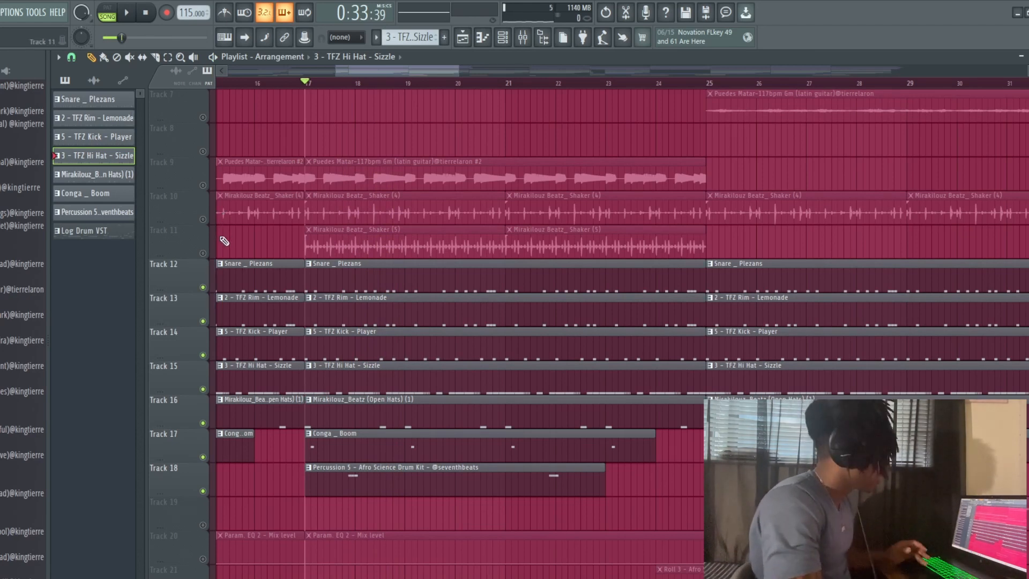
left_click(203, 220)
key("space")
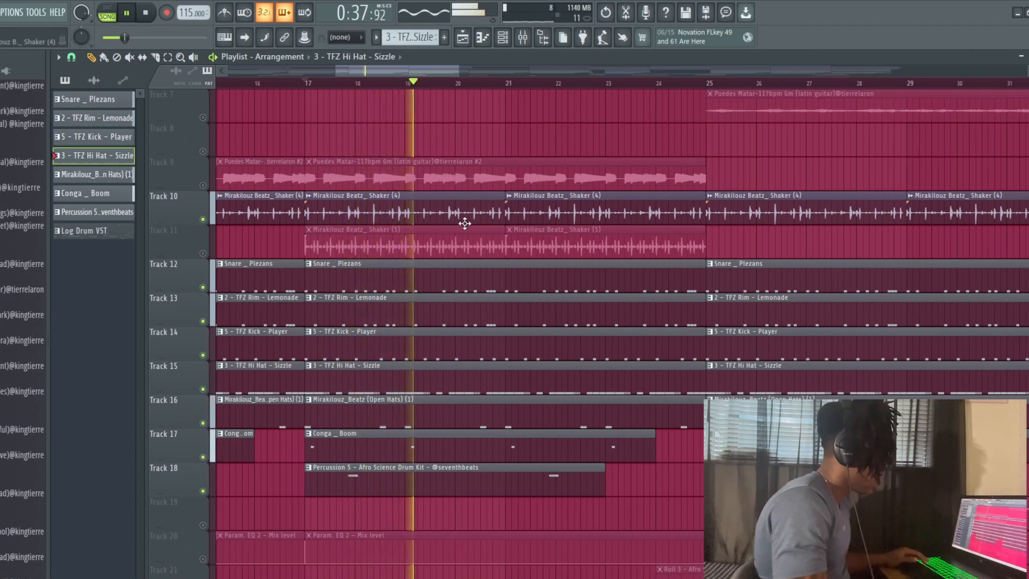
left_click(205, 253)
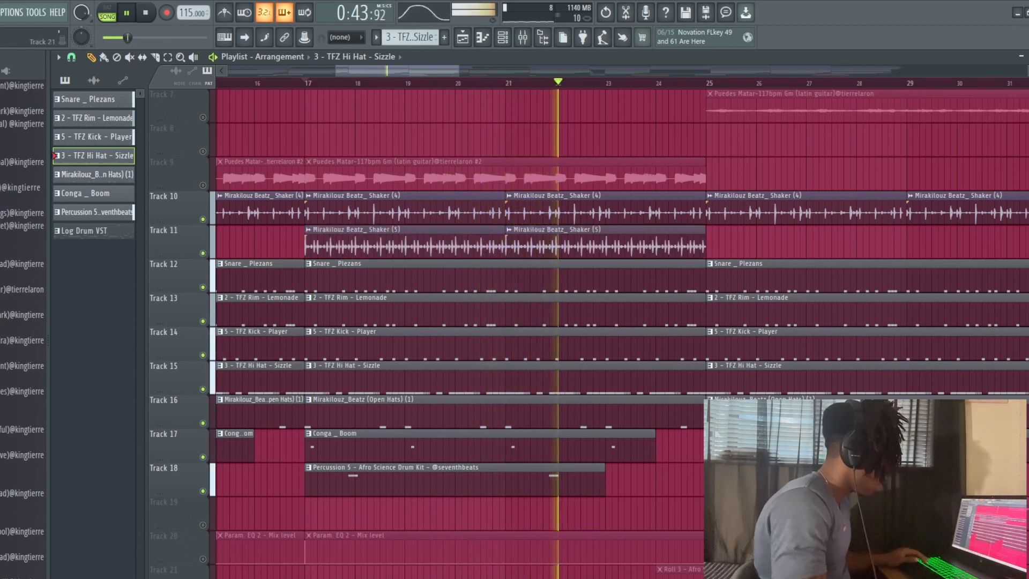
left_click(203, 578)
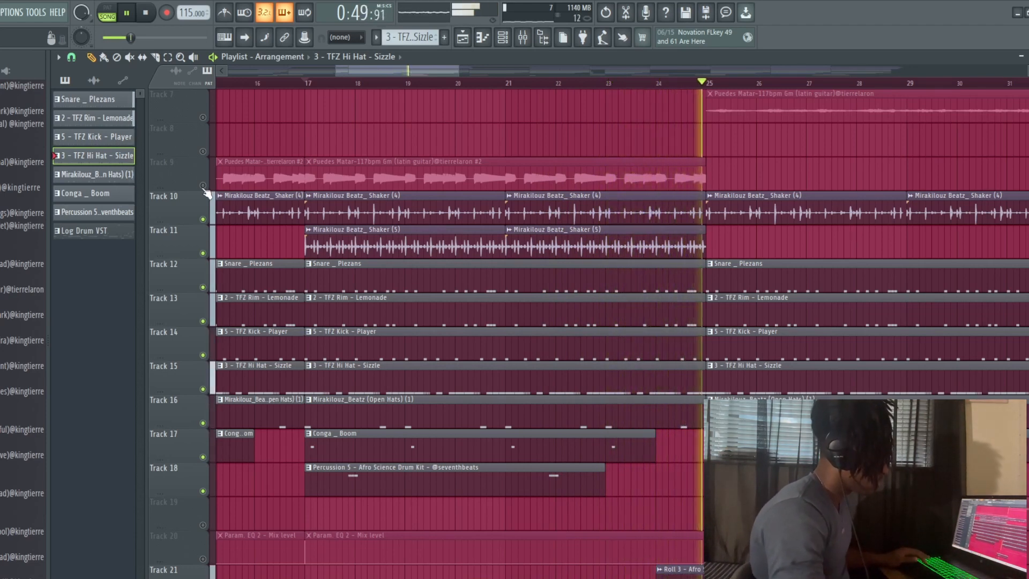
key("space")
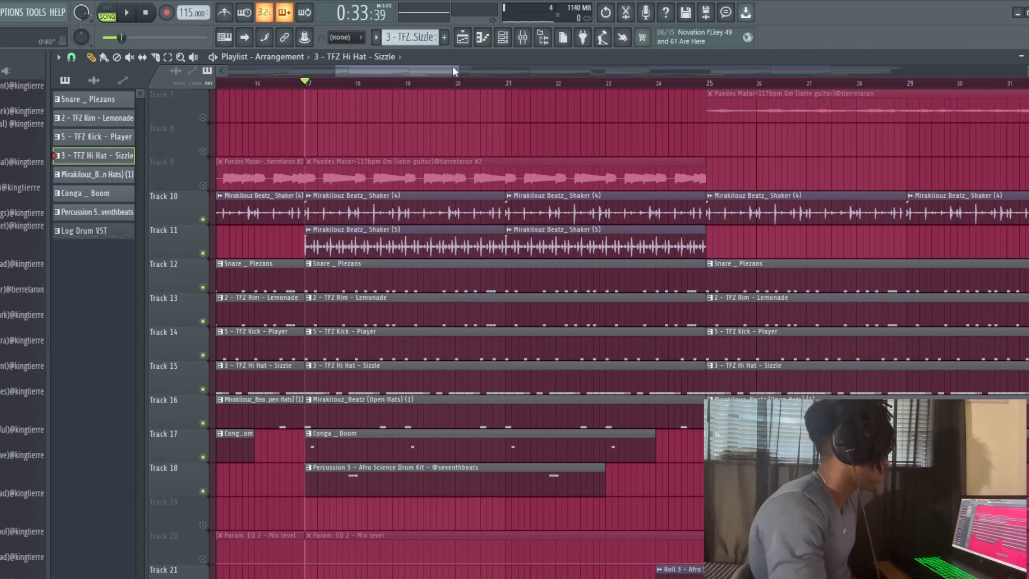
- Unmute Track 19 and play back the Log Drum VST pattern from bar 25 in its piano roll
left_click_drag(452, 66, 510, 99)
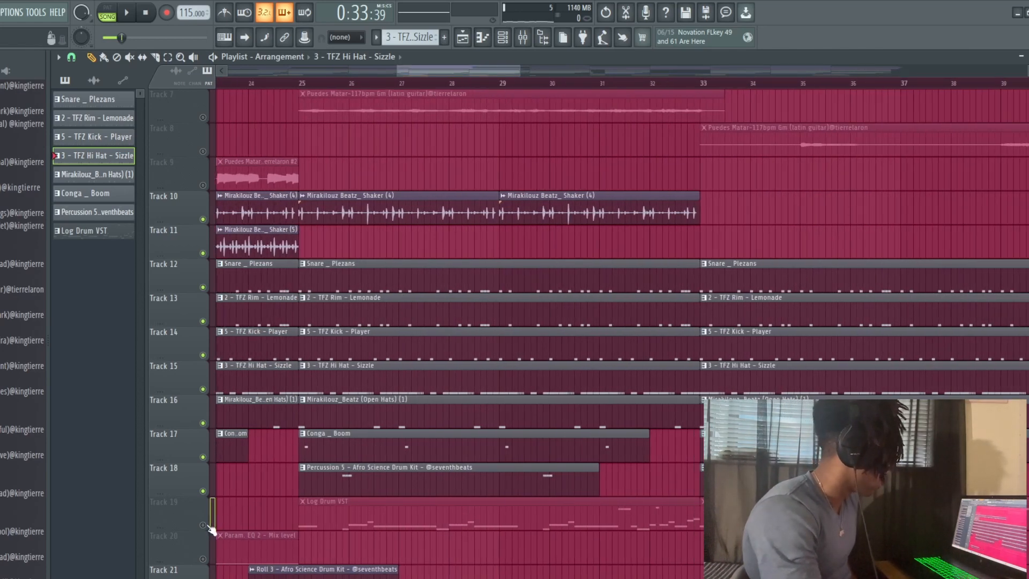
left_click(204, 524)
double_click(329, 514)
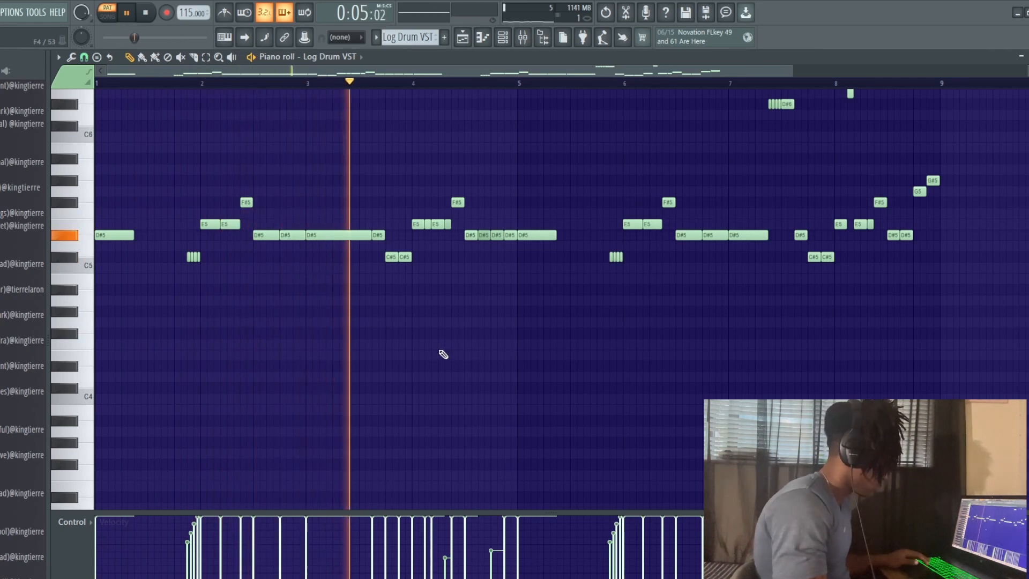
scroll(437, 295, "up", 2)
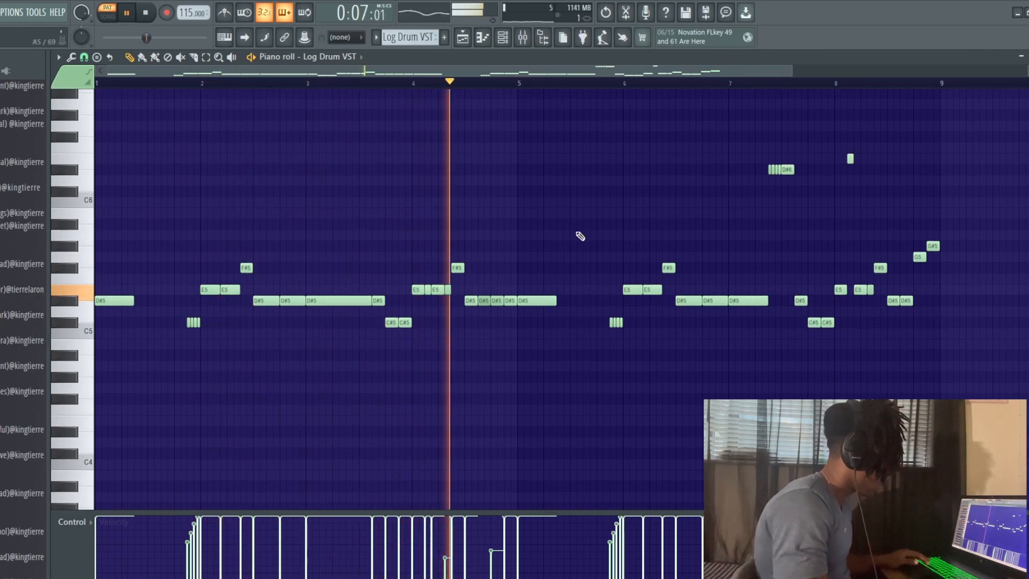
- Finish auditioning the Log Drum VST pattern, then inspect the Log Drum plugin's BASIC 001 preset and return to the piano roll
scroll(579, 232, "up", 2)
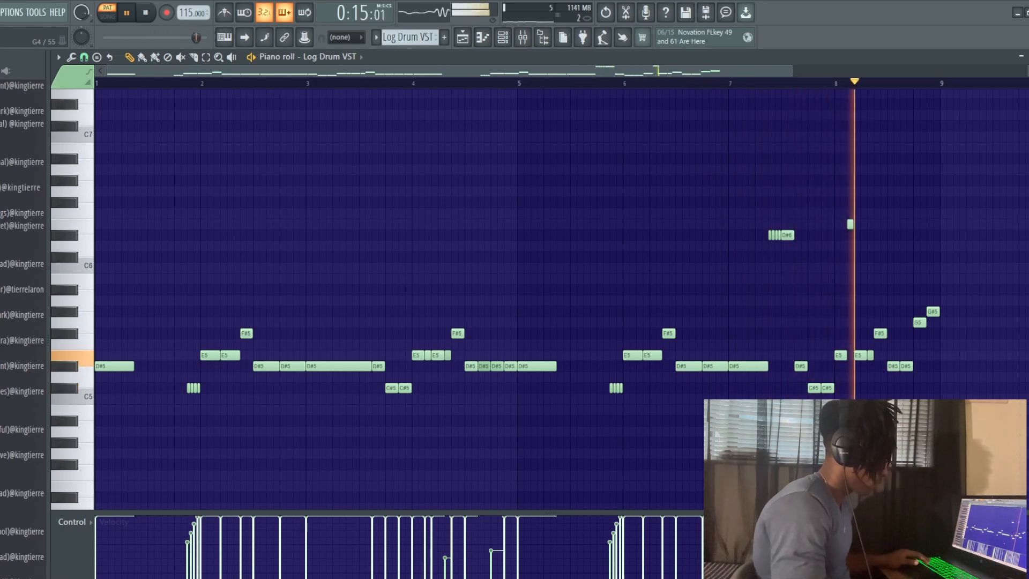
key("space")
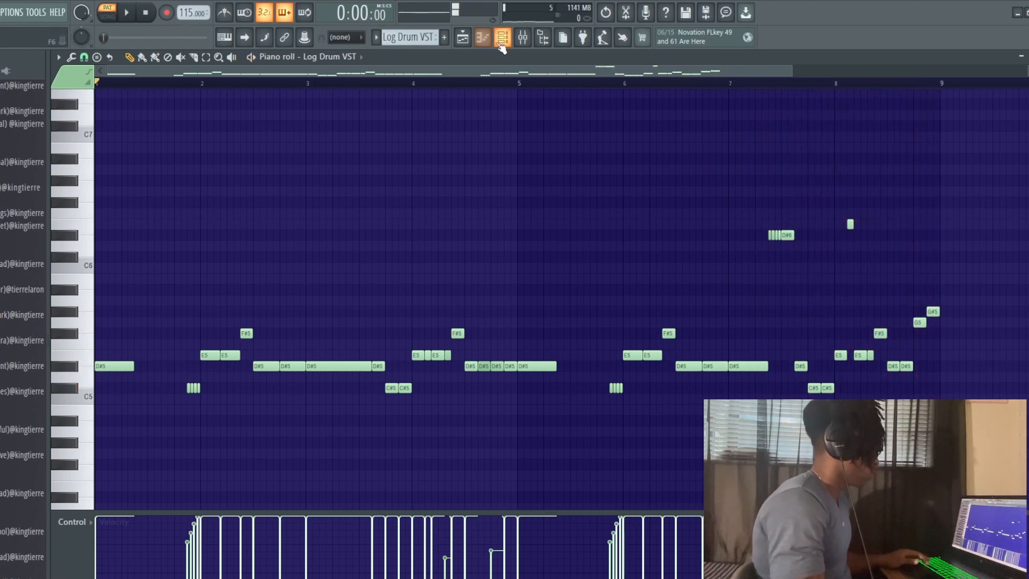
left_click(503, 37)
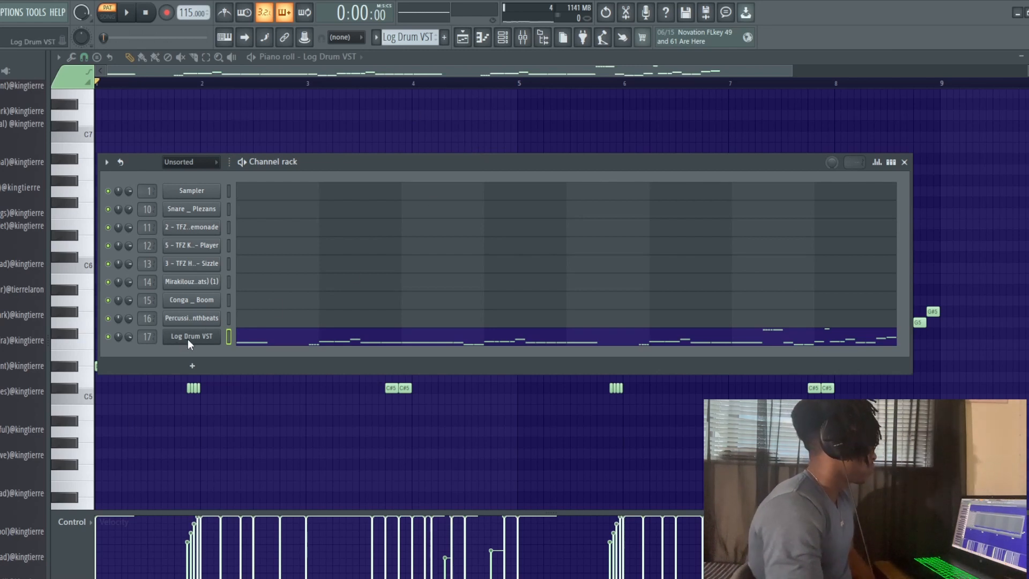
left_click(216, 336)
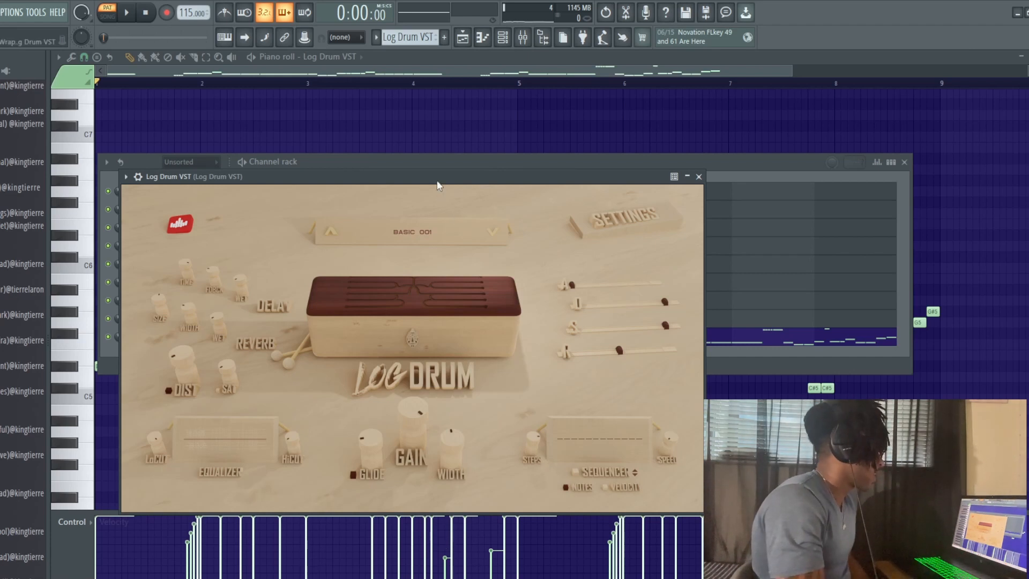
left_click_drag(437, 182, 457, 178)
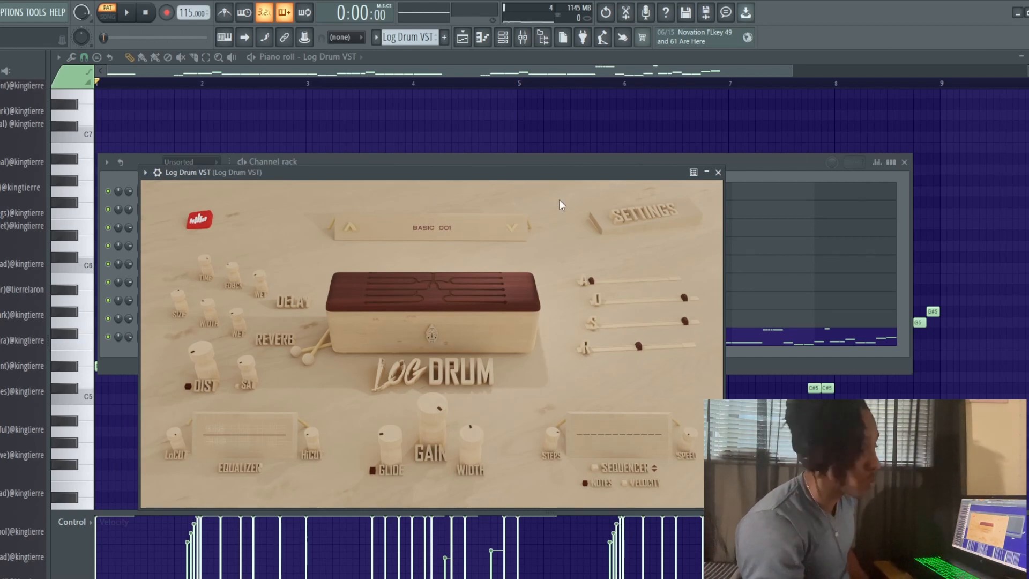
left_click(719, 172)
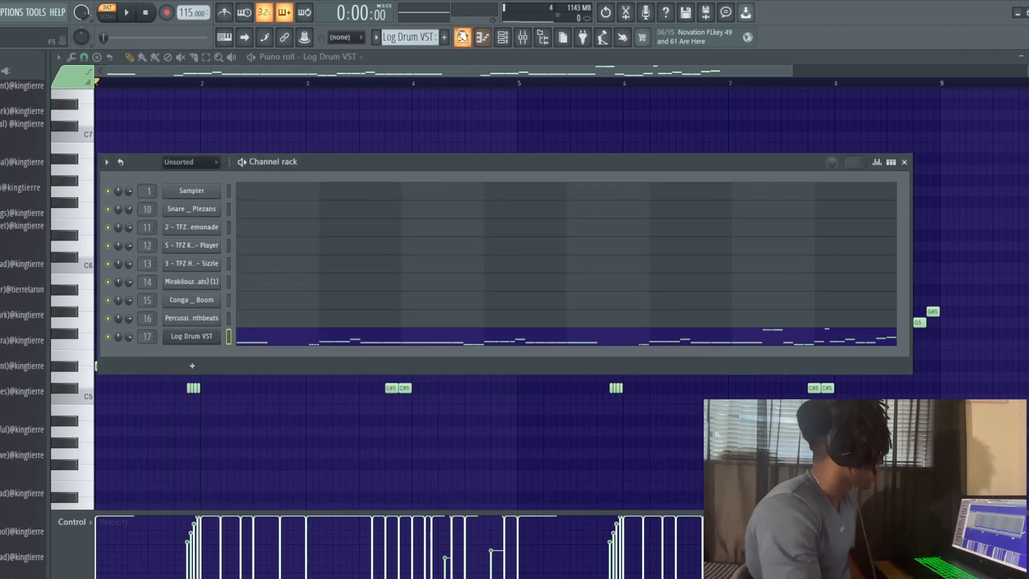
left_click(418, 336)
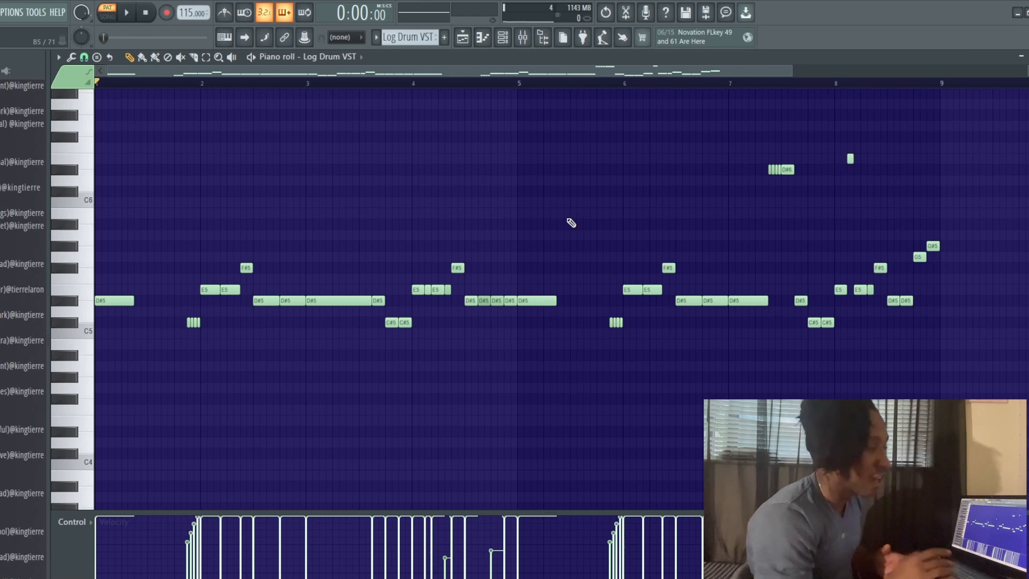
- Return to the playlist and play the arrangement from bar 25 to hear the log drum with the drums, shaker and percussion
left_click(462, 37)
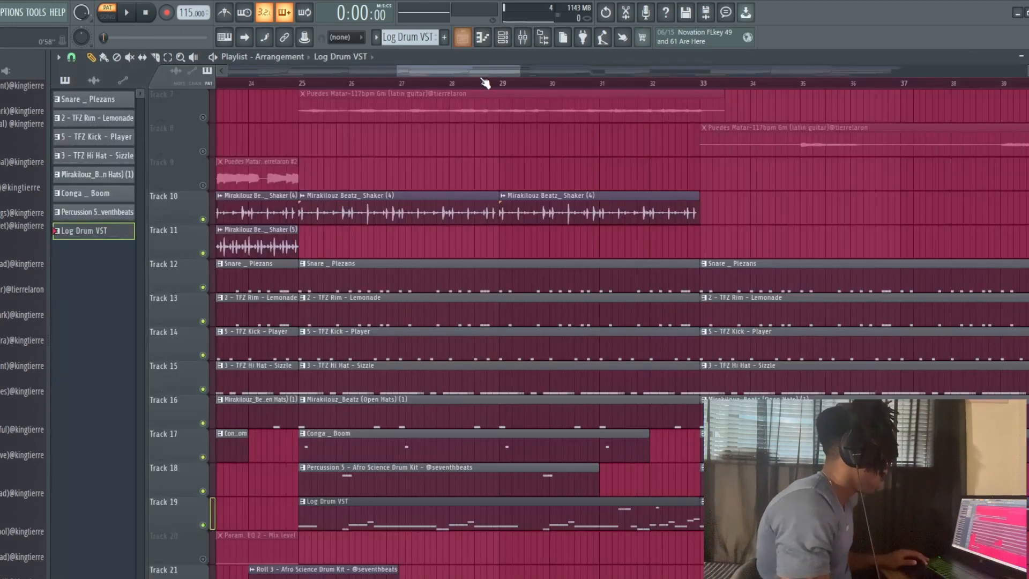
left_click(302, 84)
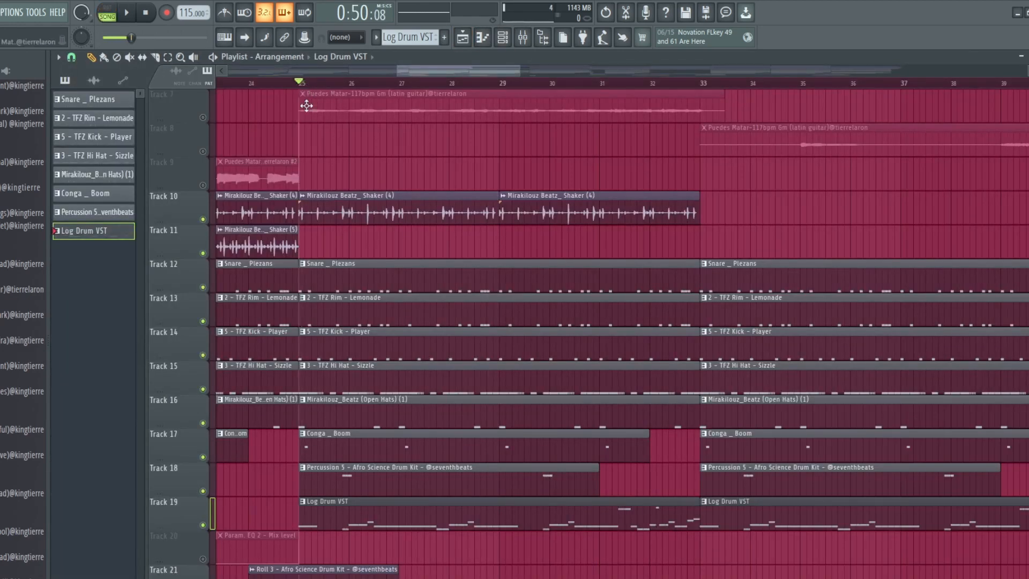
key("space")
scroll(429, 306, "down", 4)
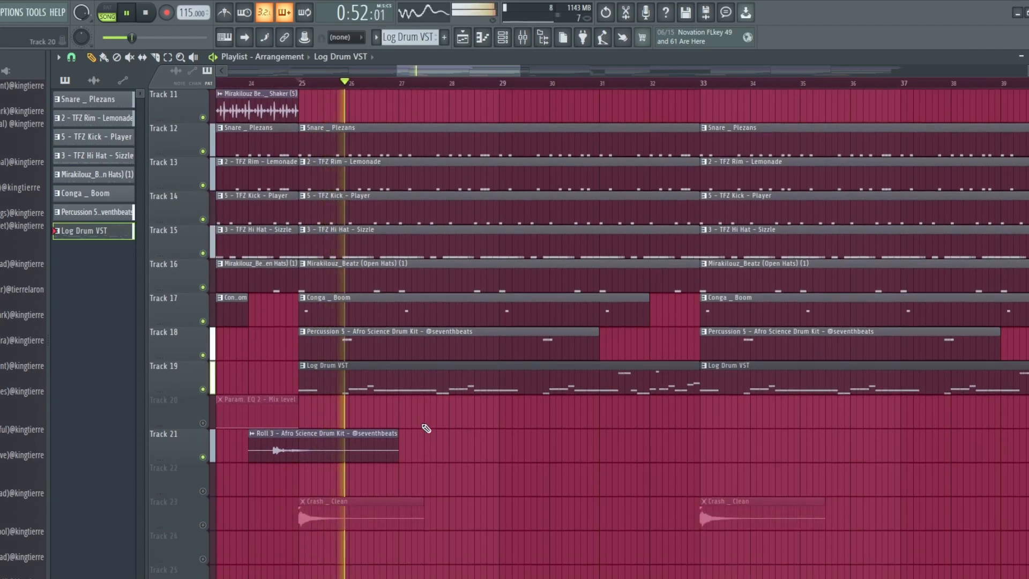
scroll(451, 471, "down", 3)
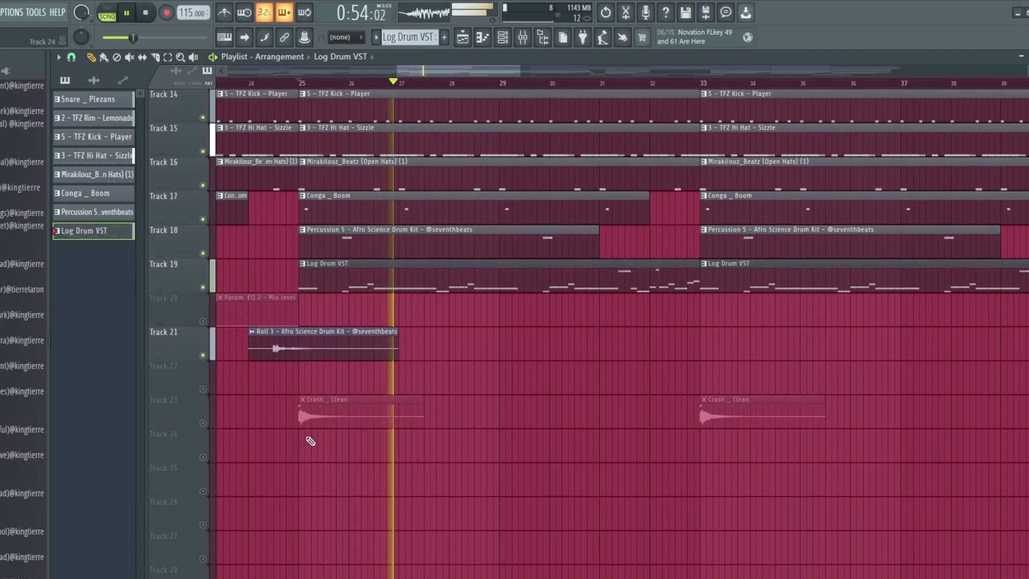
- Unmute the guitar melody on Tracks 6 and 7, then unmute all remaining playlist tracks while the arrangement plays
scroll(626, 542, "up", 8)
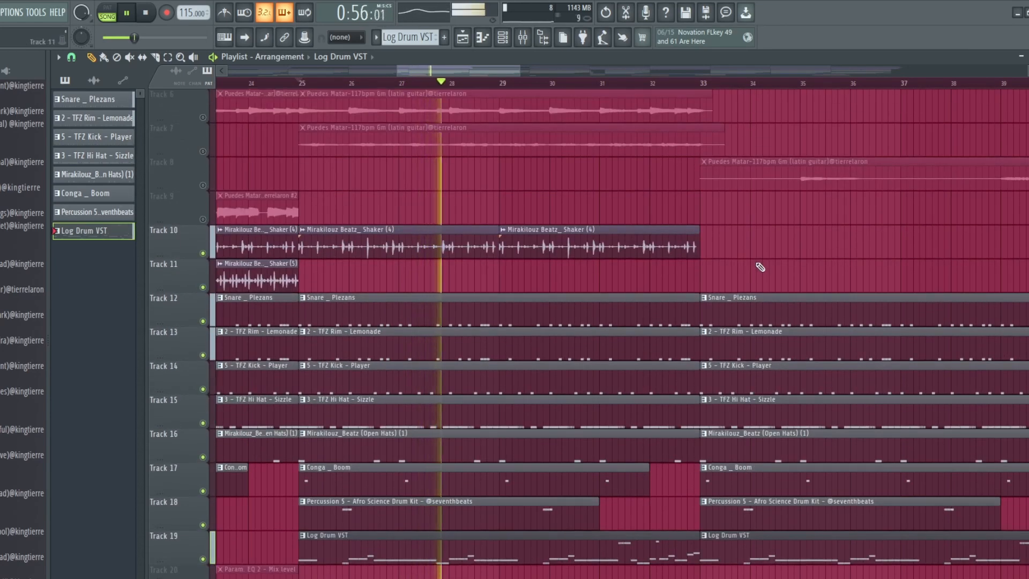
scroll(760, 266, "up", 2)
scroll(244, 301, "up", 3)
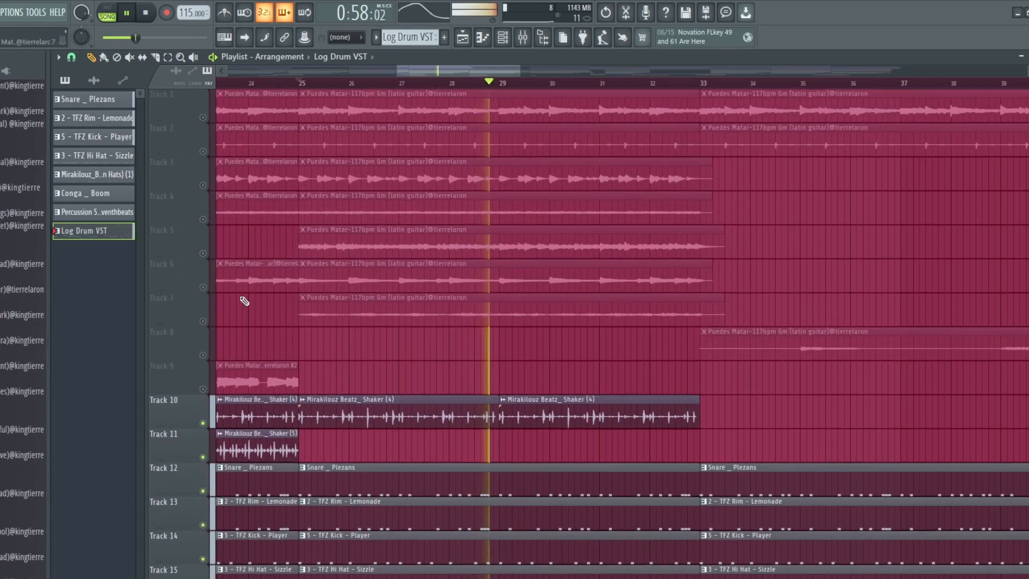
left_click(203, 321)
left_click(203, 287)
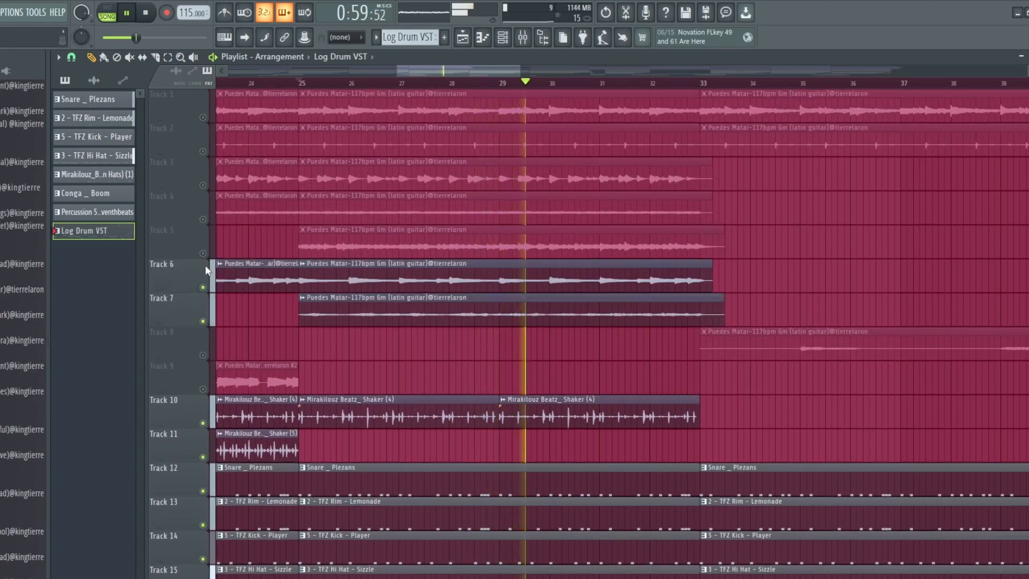
right_click(202, 321)
right_click(202, 321)
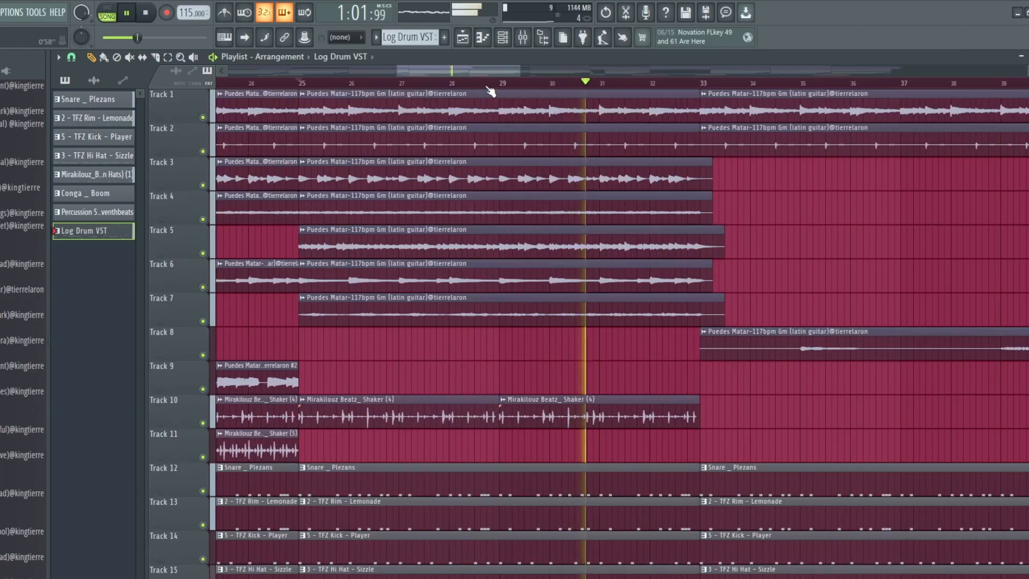
- Follow the full arrangement's playback past bar 33, examining how the melody, drum and log drum clips are laid out in the following sections
left_click_drag(521, 71, 525, 71)
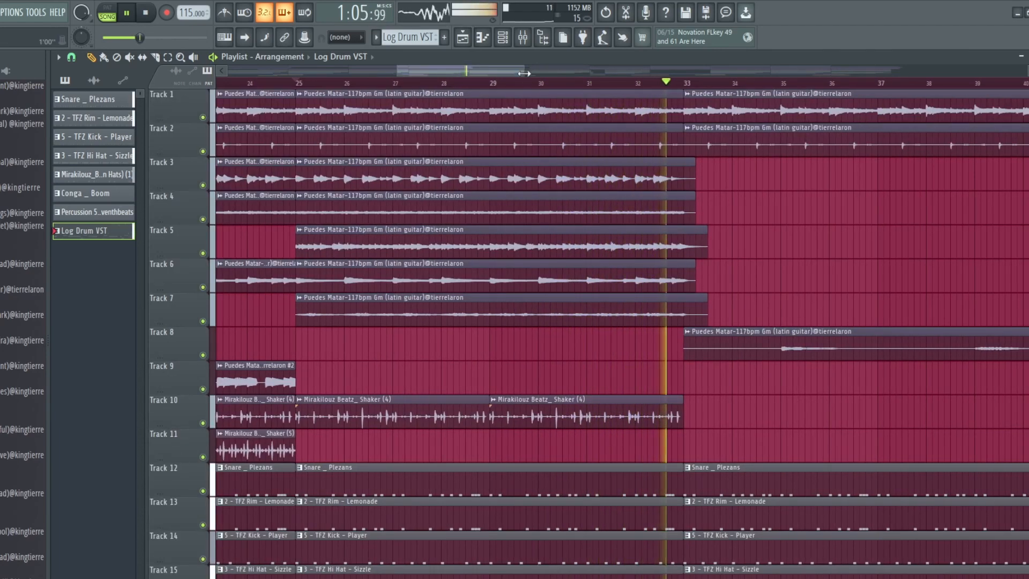
left_click_drag(520, 73, 554, 95)
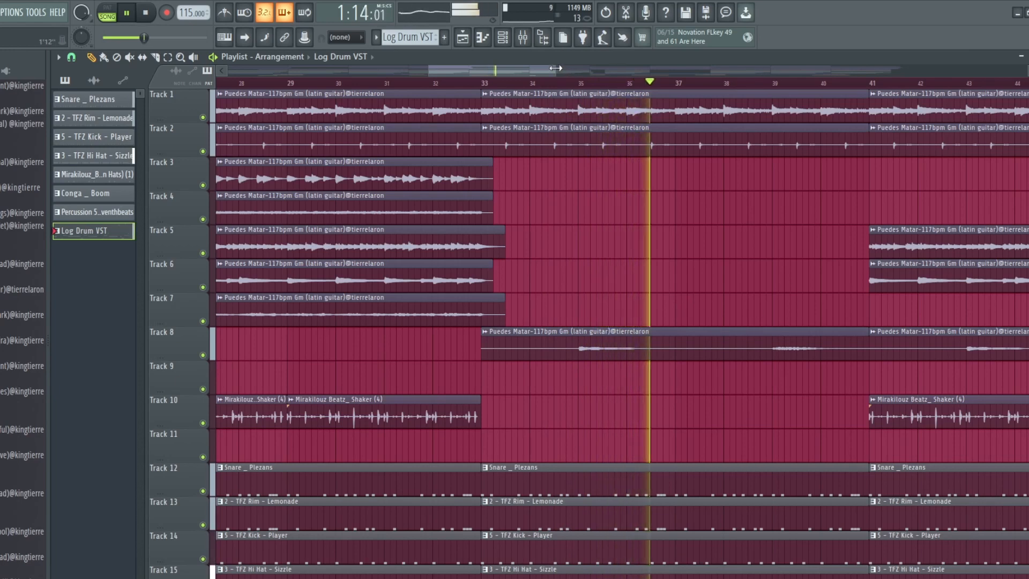
left_click_drag(556, 68, 630, 74)
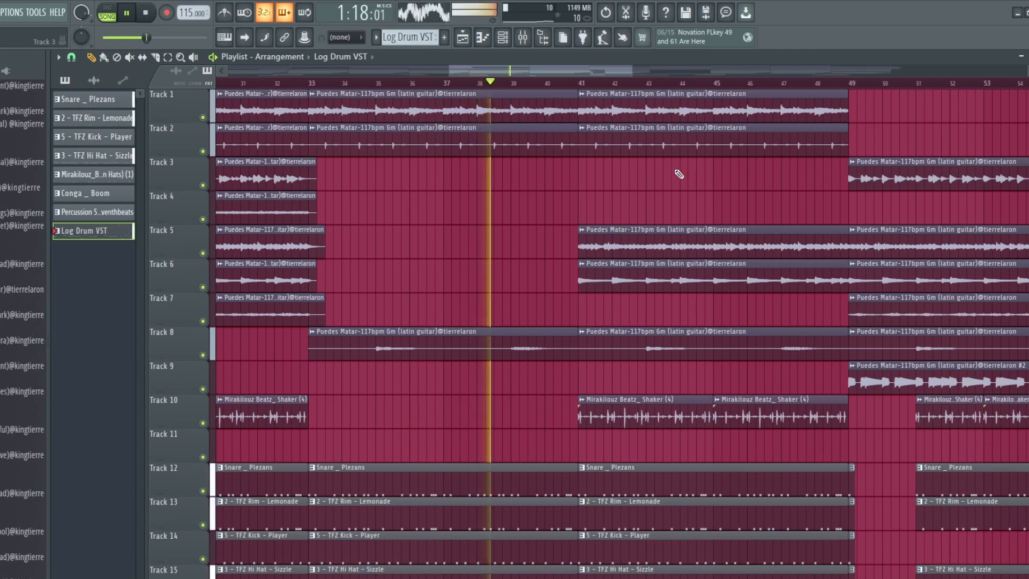
scroll(726, 314, "down", 10)
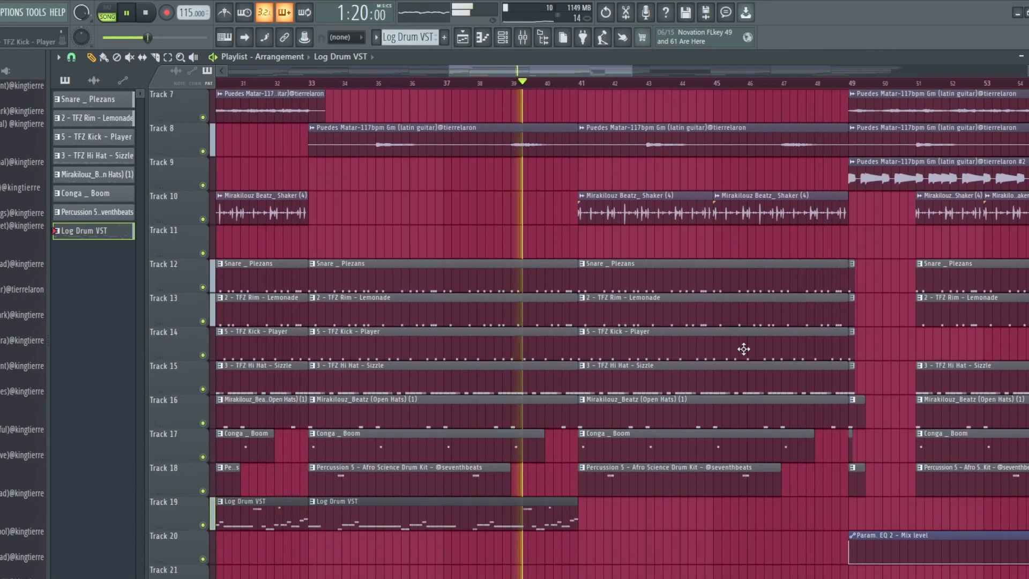